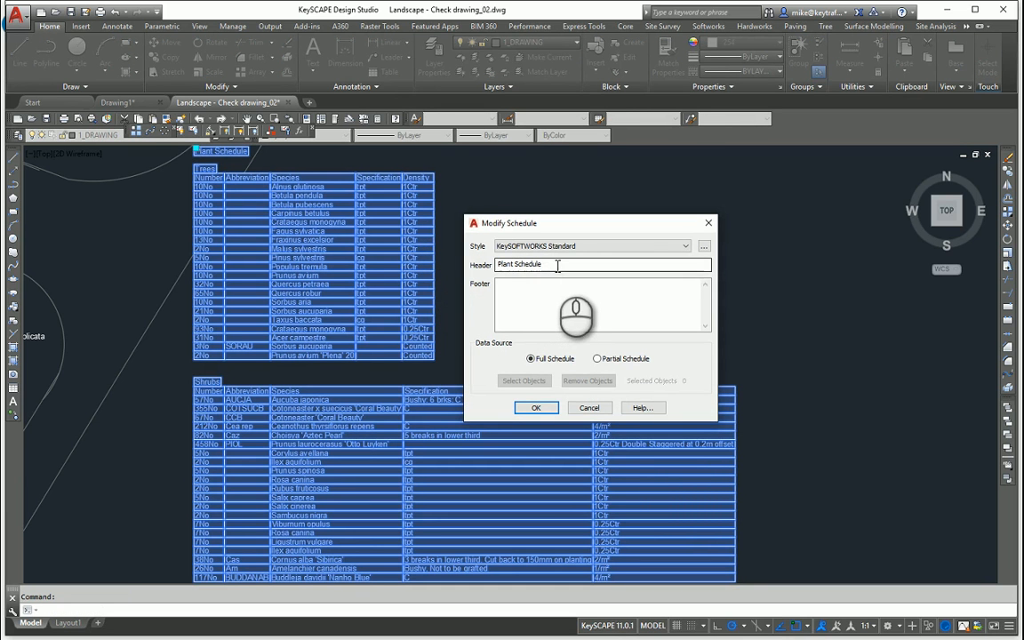
# Open the KeySOFTWORKS Standard schedule style for editing and place its dialog clear of the Trees table in the drawing.
pyautogui.moveTo(559, 265); pyautogui.dragTo(449, 258)
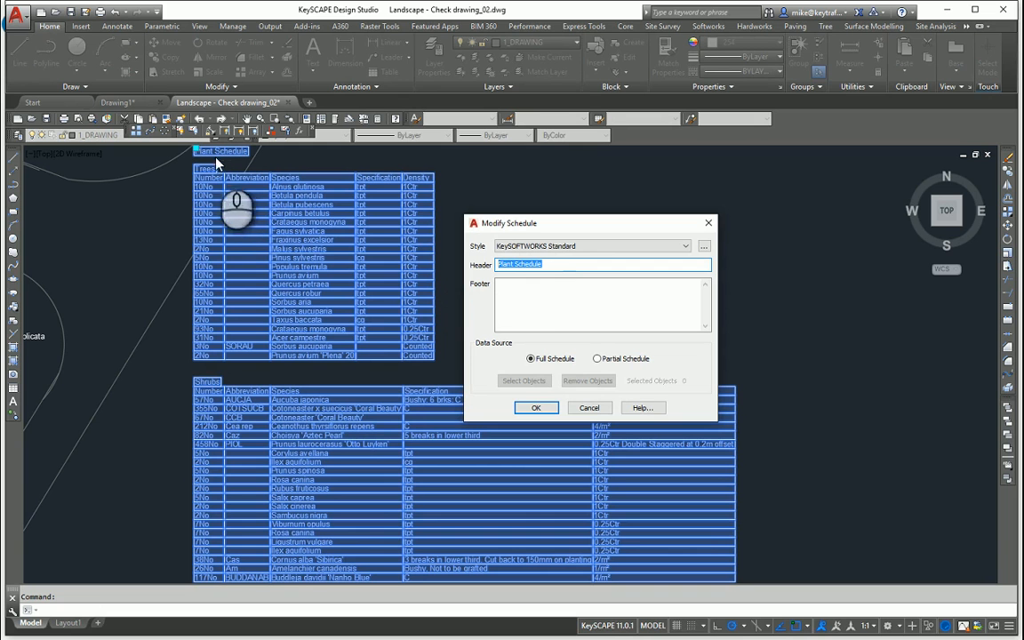
pyautogui.click(524, 289)
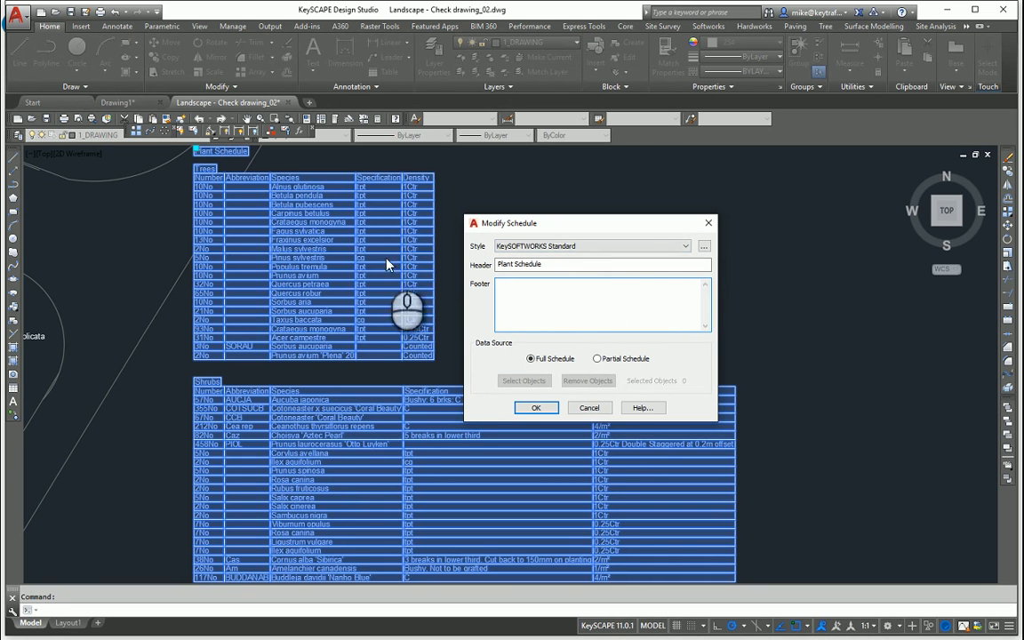
pyautogui.click(705, 248)
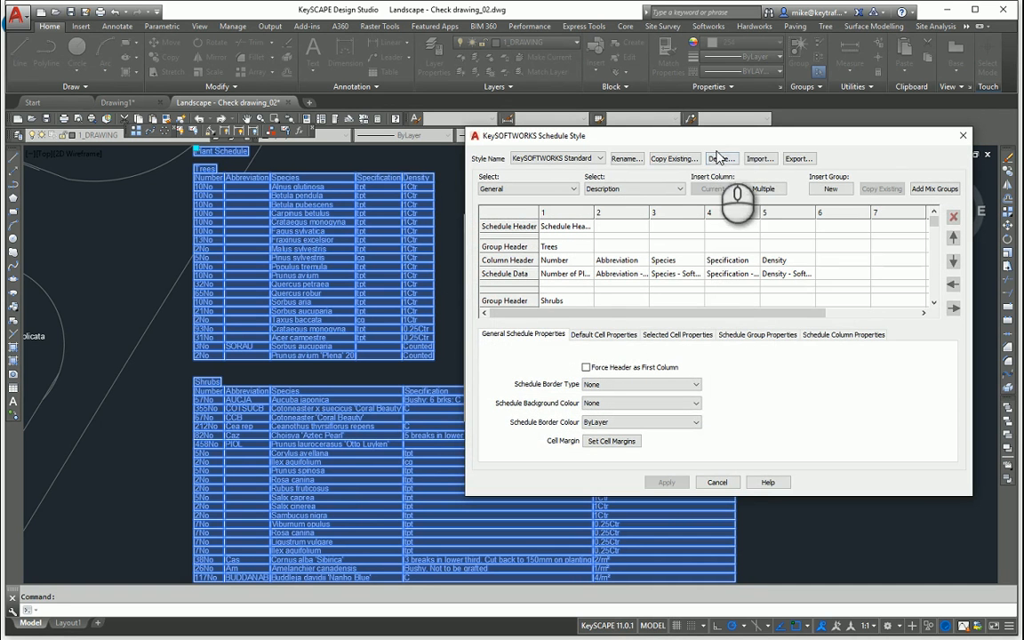
pyautogui.moveTo(717, 142); pyautogui.dragTo(560, 145)
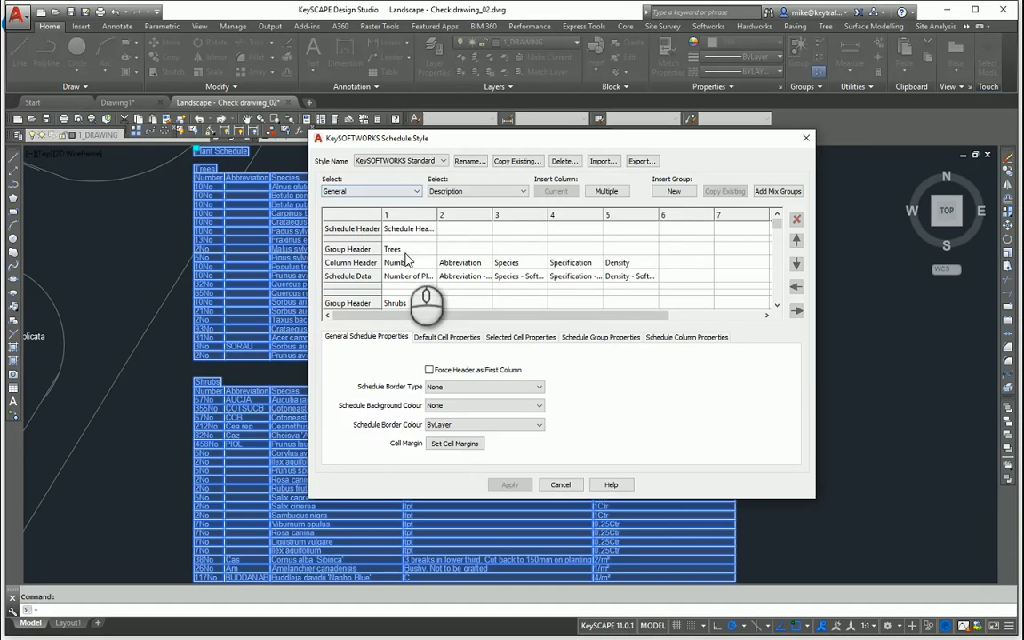
pyautogui.moveTo(458, 137); pyautogui.dragTo(693, 136)
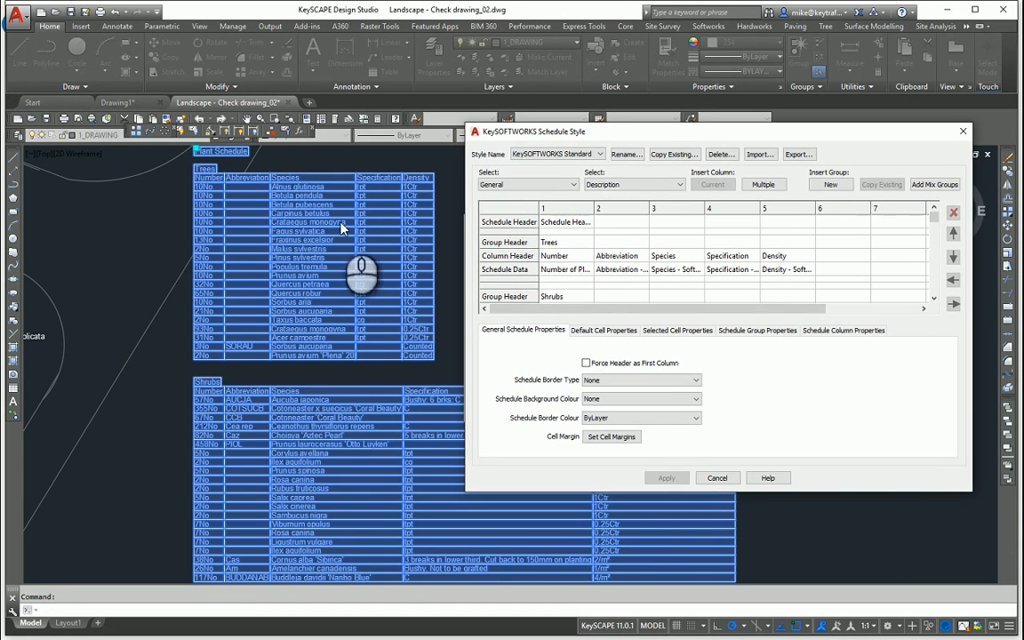
# Examine the Number, Abbreviation, Species, Specification and Density column headers of the Trees group.
pyautogui.click(554, 256)
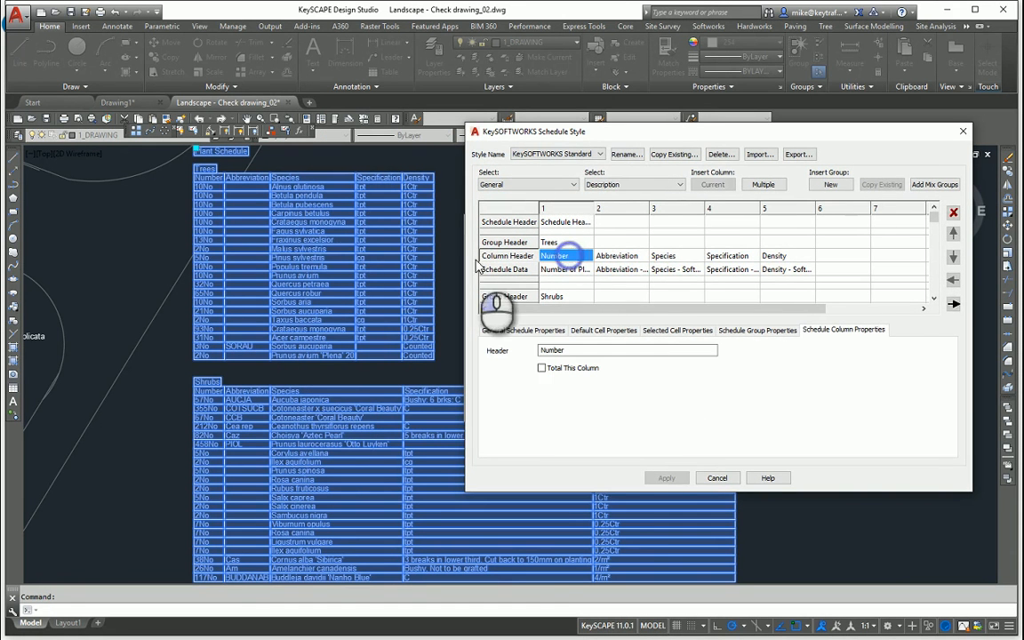
pyautogui.click(613, 256)
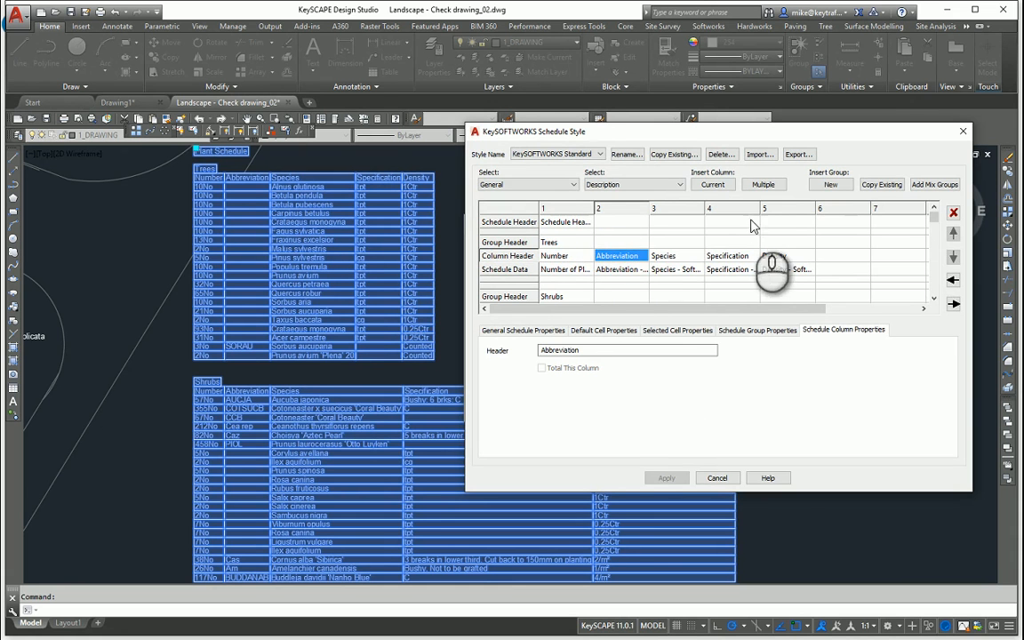
pyautogui.click(673, 256)
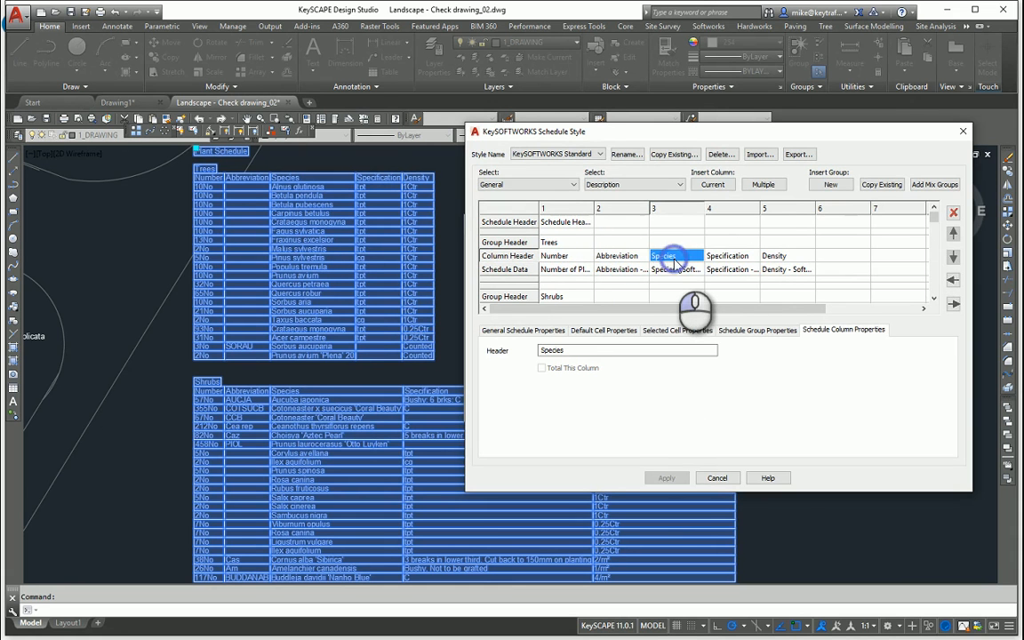
pyautogui.click(724, 258)
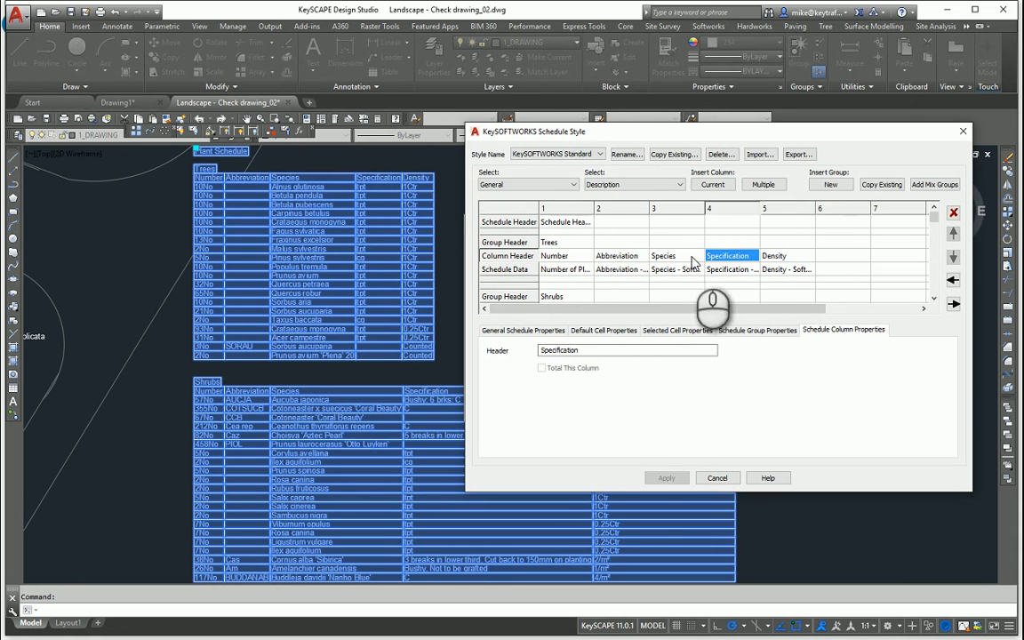
pyautogui.click(776, 256)
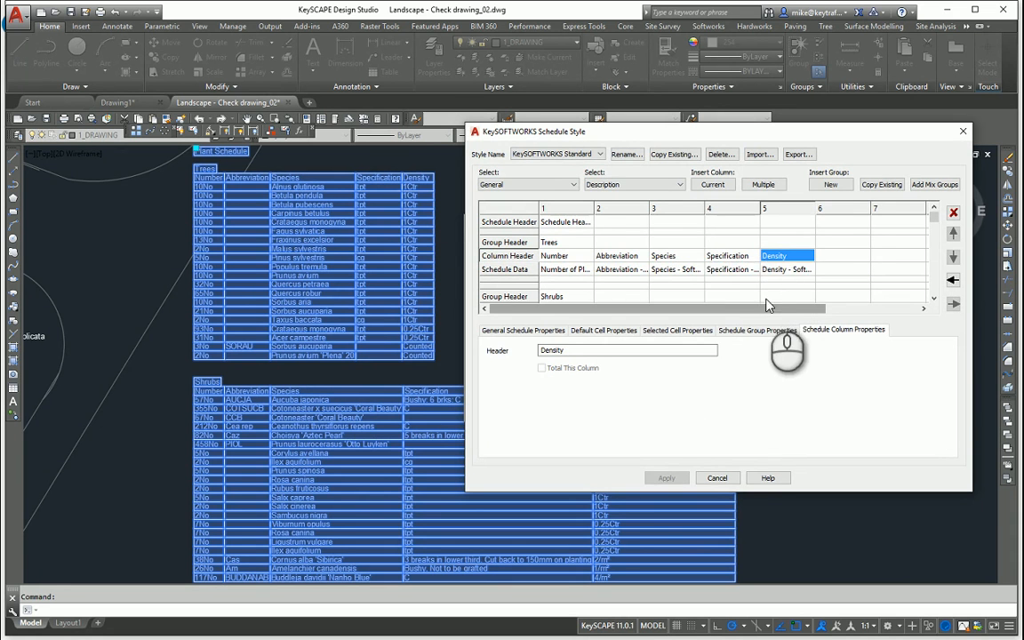
# Review the column fields offered in the General, Measurement and Pricing categories.
pyautogui.click(574, 185)
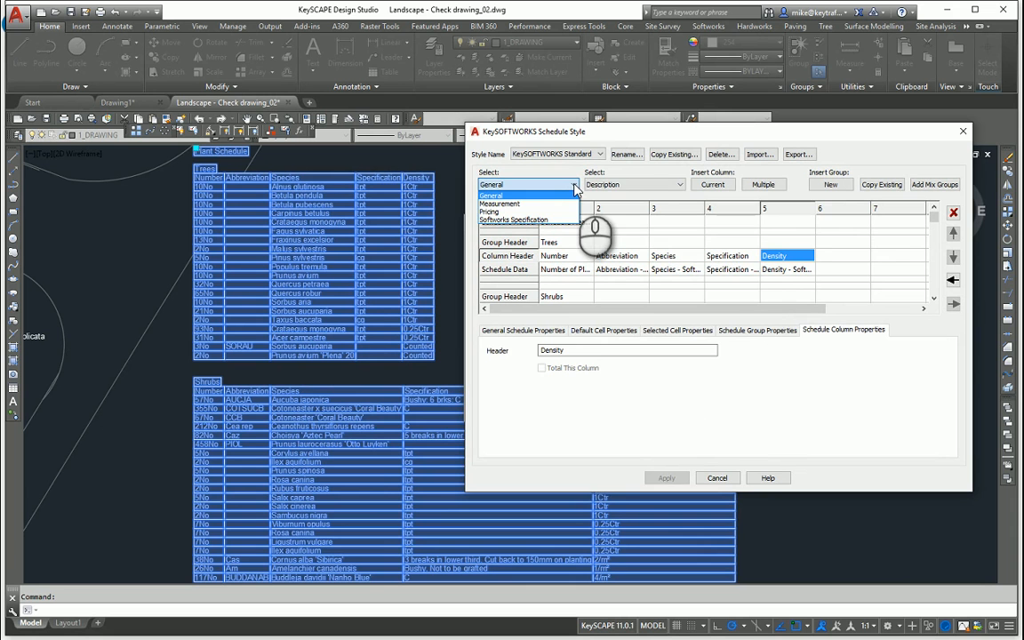
pyautogui.click(585, 187)
pyautogui.click(635, 186)
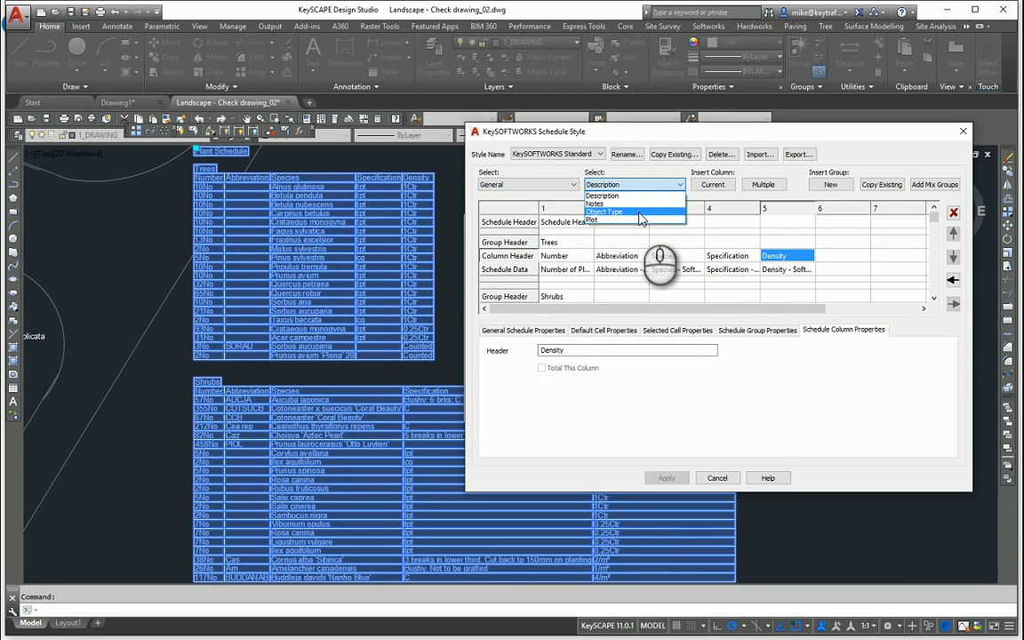
pyautogui.click(589, 233)
pyautogui.click(575, 186)
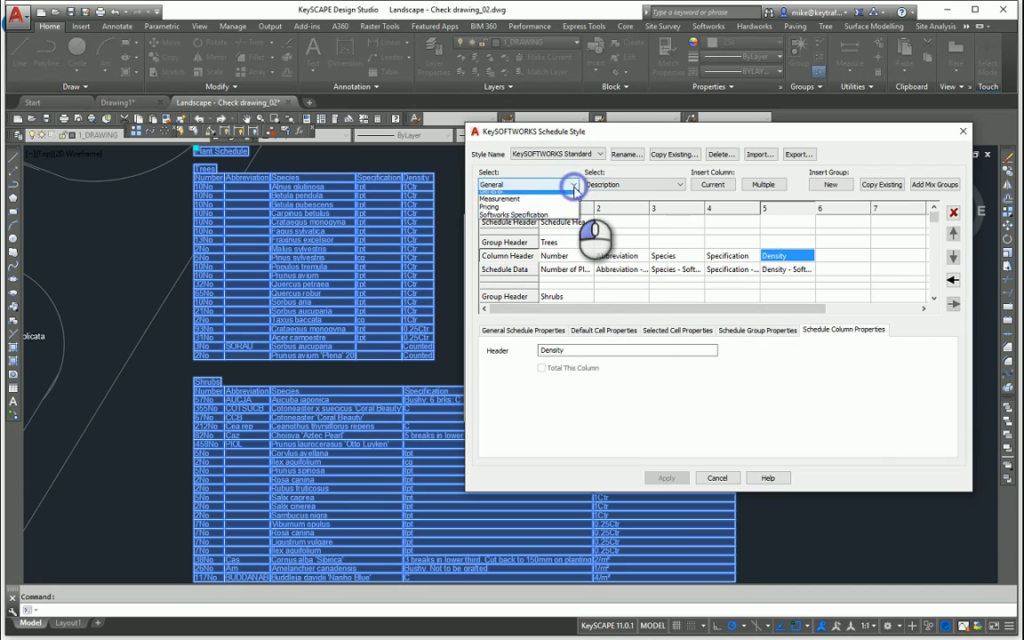
pyautogui.click(551, 199)
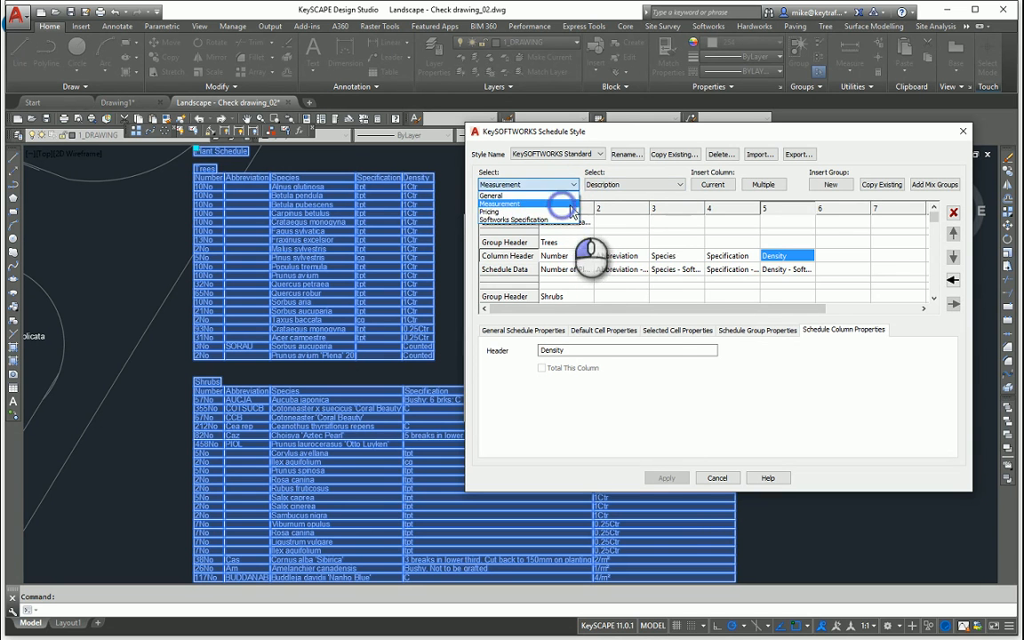
pyautogui.click(653, 187)
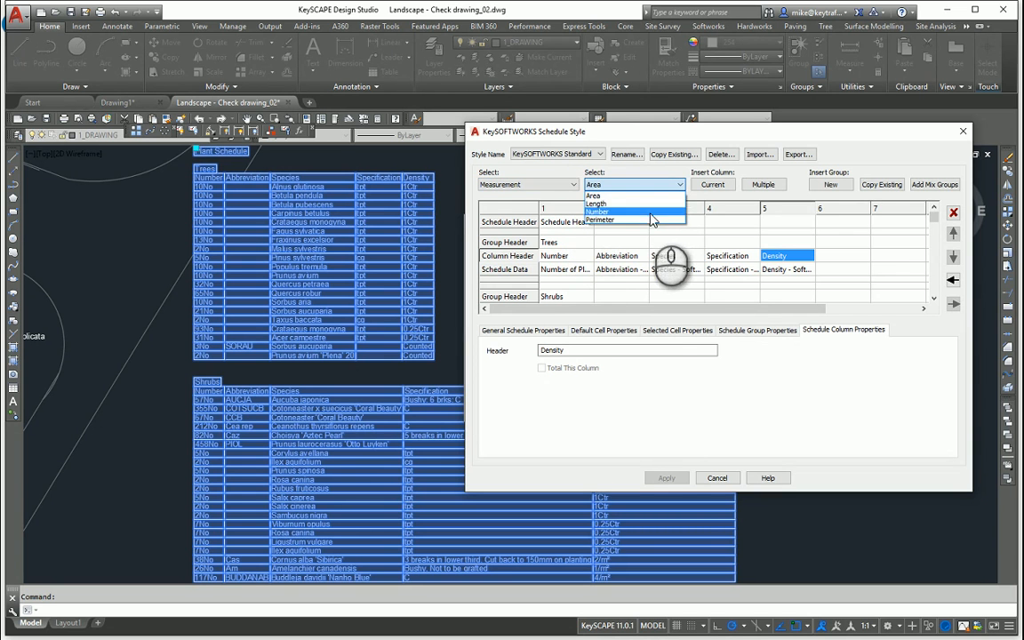
pyautogui.click(574, 187)
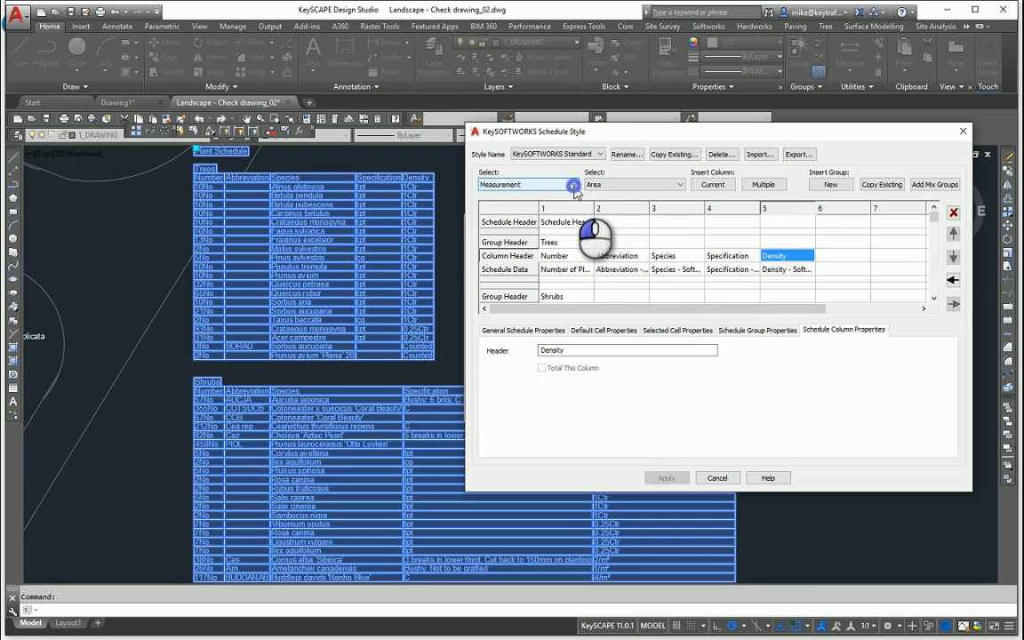
pyautogui.click(575, 187)
pyautogui.click(560, 217)
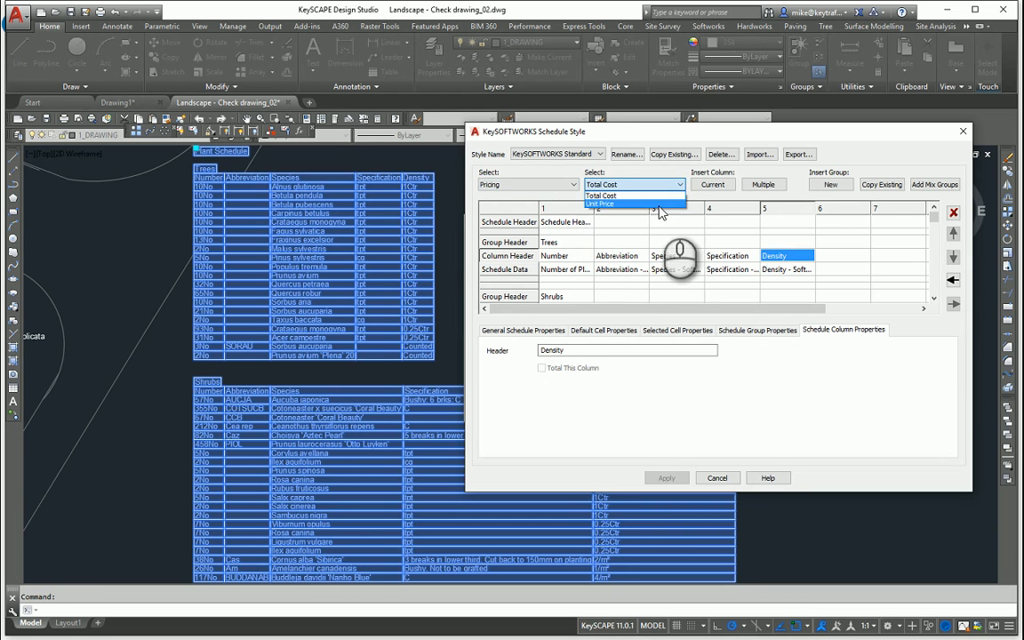
# Insert a Girth column from the Softworks Specification category at the Specification column of the Trees group.
pyautogui.click(565, 184)
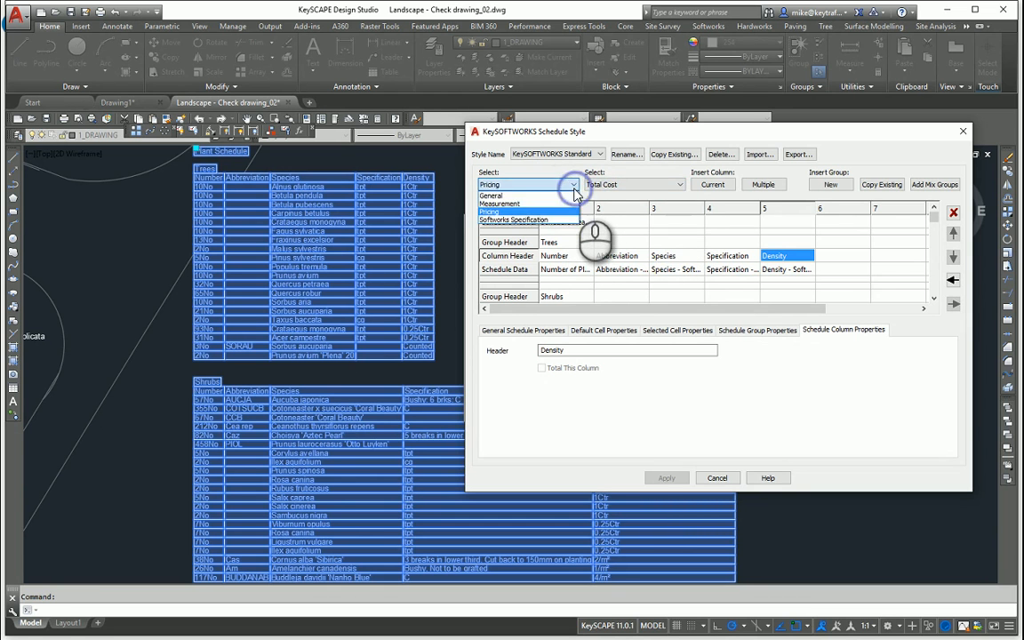
pyautogui.click(561, 221)
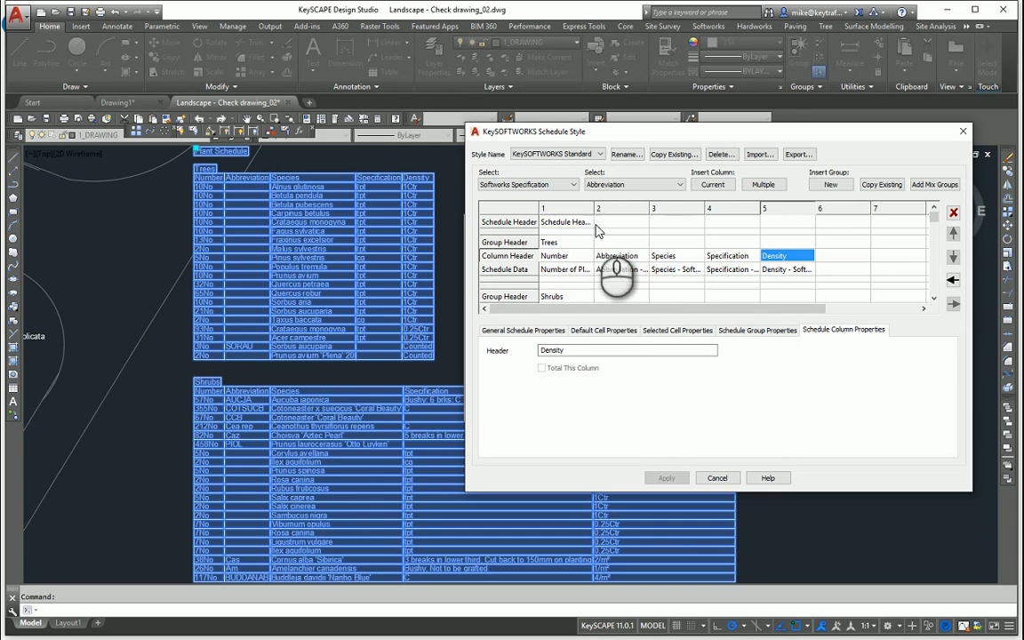
pyautogui.click(678, 184)
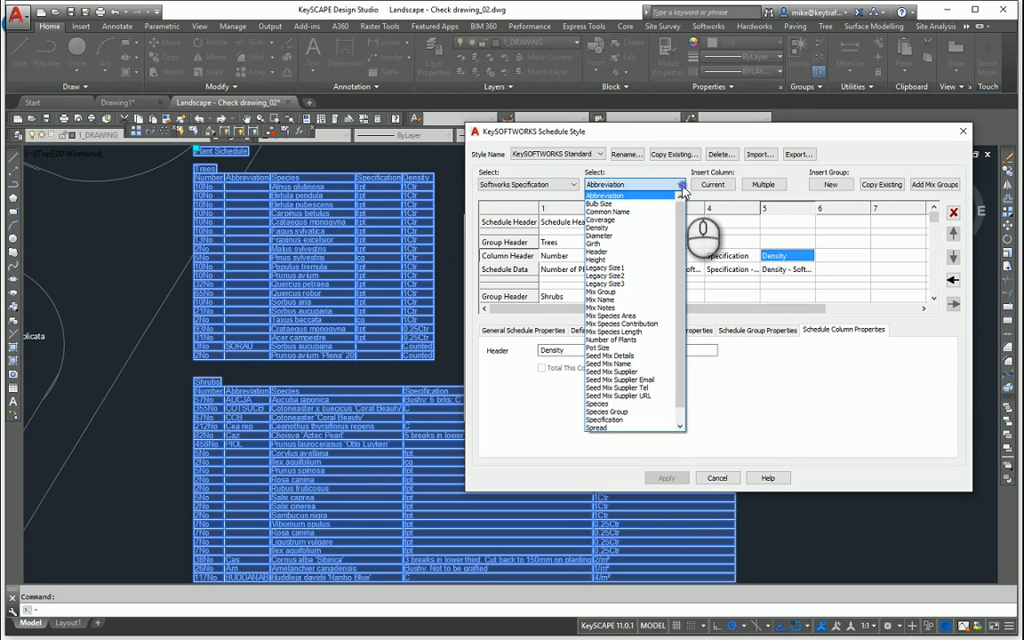
pyautogui.click(614, 244)
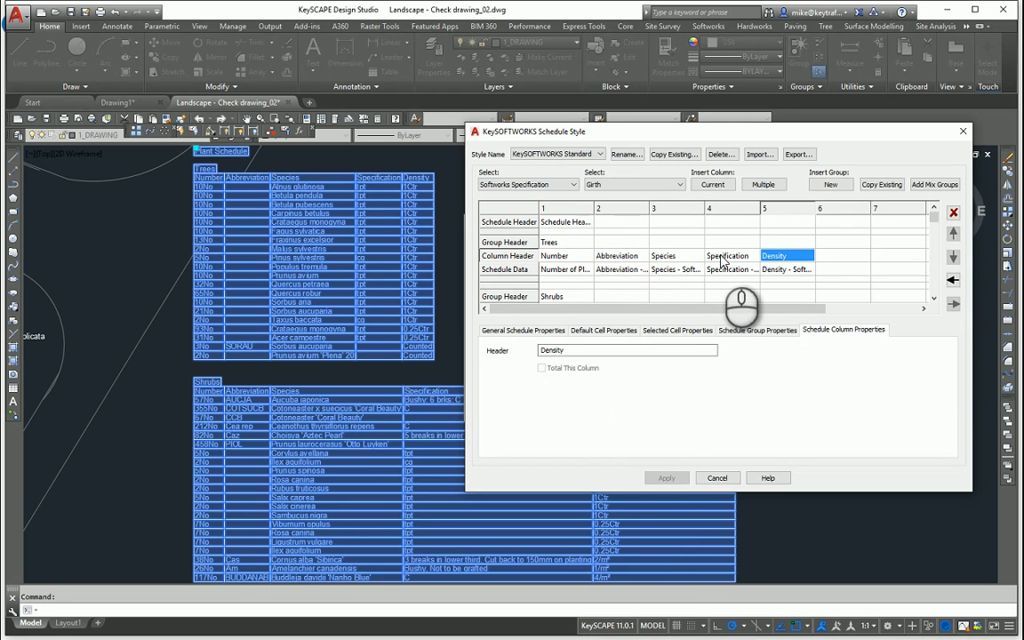
pyautogui.click(722, 256)
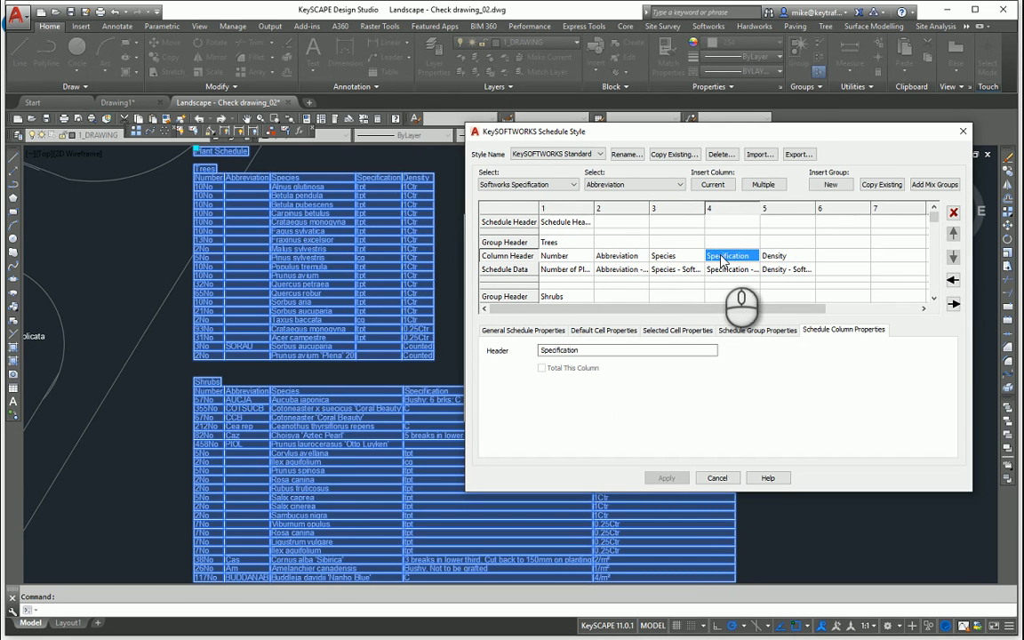
pyautogui.click(712, 185)
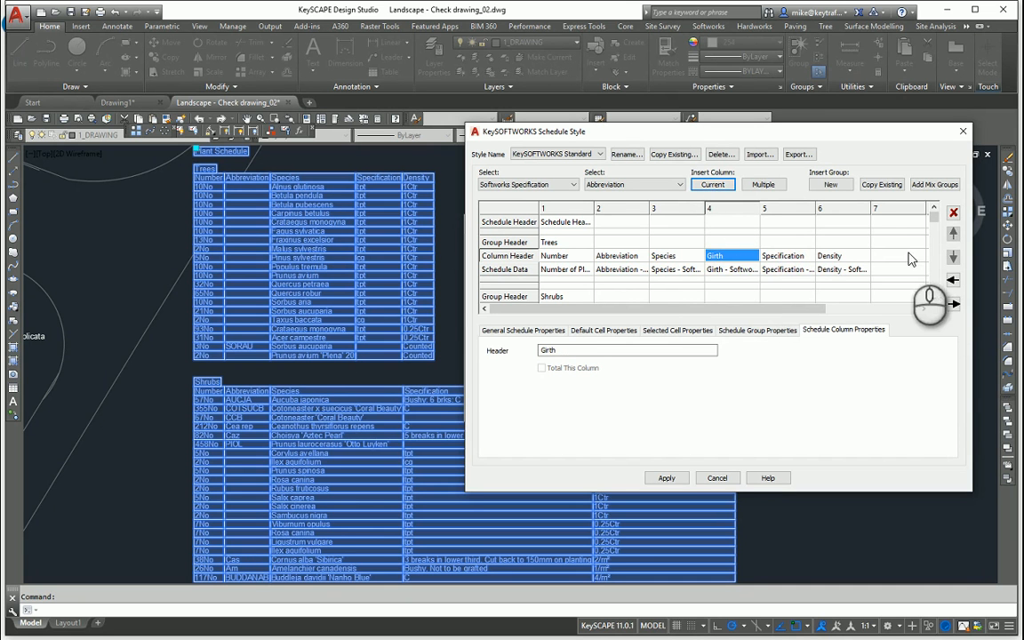
# Move the Trees group's Girth column so it sits between Specification and Density.
pyautogui.click(953, 281)
pyautogui.click(954, 304)
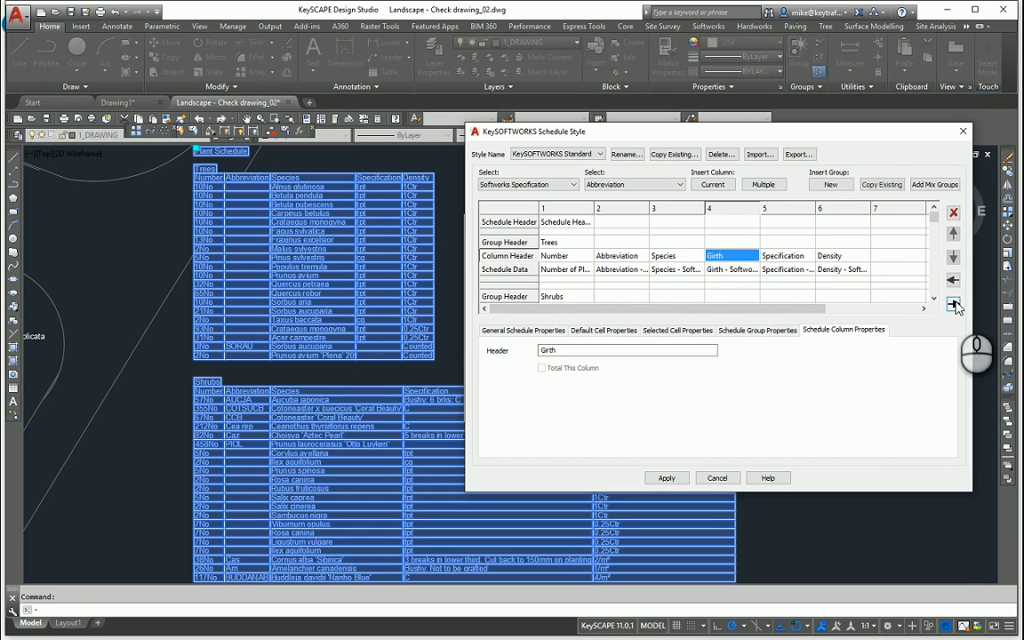
pyautogui.click(954, 304)
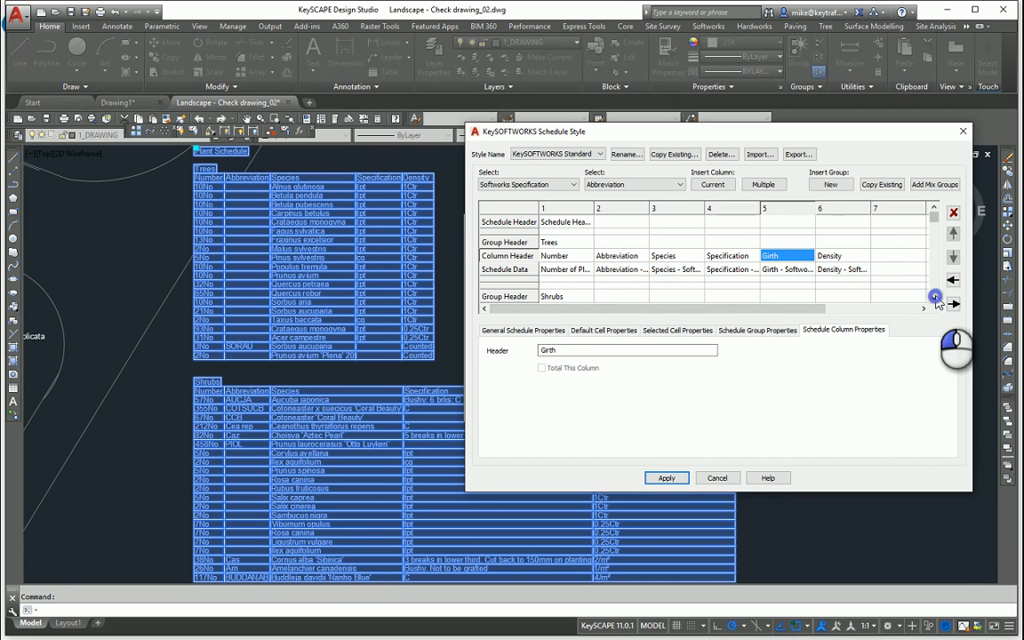
# Check the column headers of the Shrubs and Herbaceous groups.
pyautogui.scroll(-3, 936, 299)
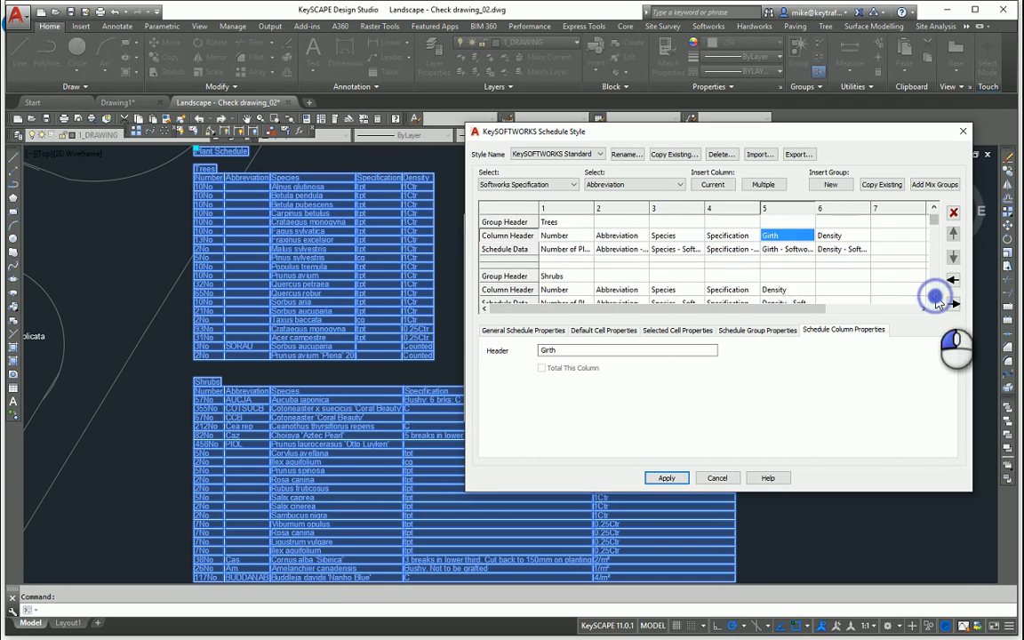
pyautogui.click(727, 243)
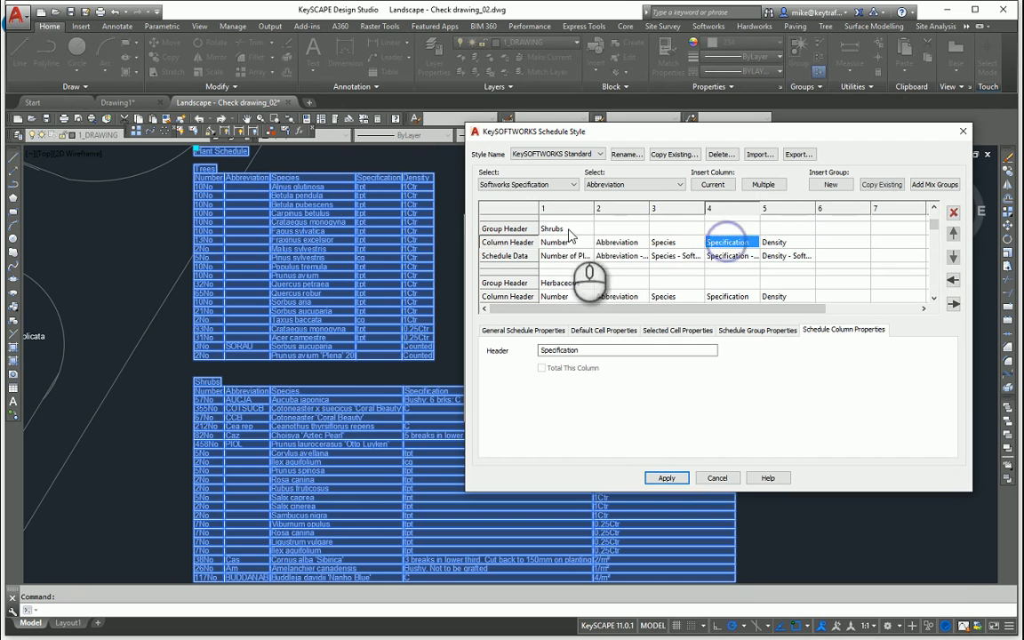
pyautogui.click(574, 299)
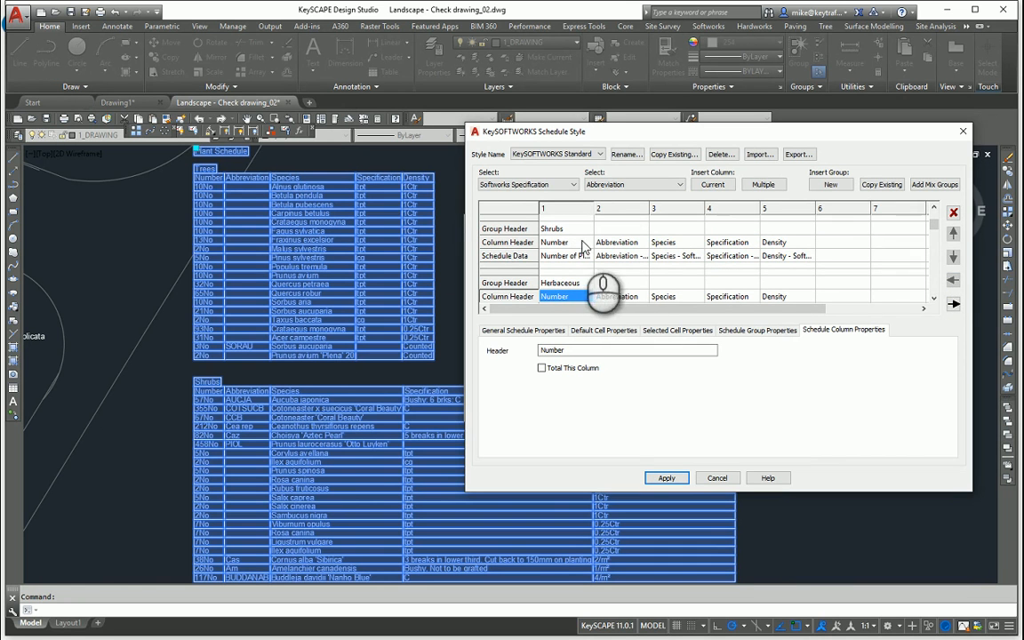
pyautogui.moveTo(934, 225); pyautogui.dragTo(934, 215)
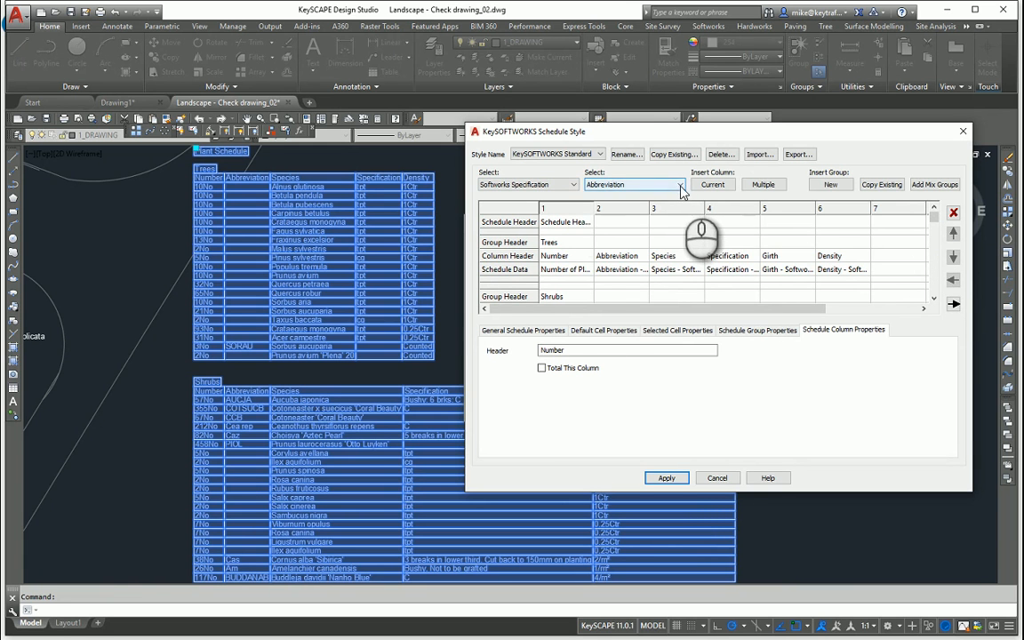
# Insert a Height column from the Softworks Specification category at Column 4 of all plant groups, from Trees through Grasses.
pyautogui.click(681, 189)
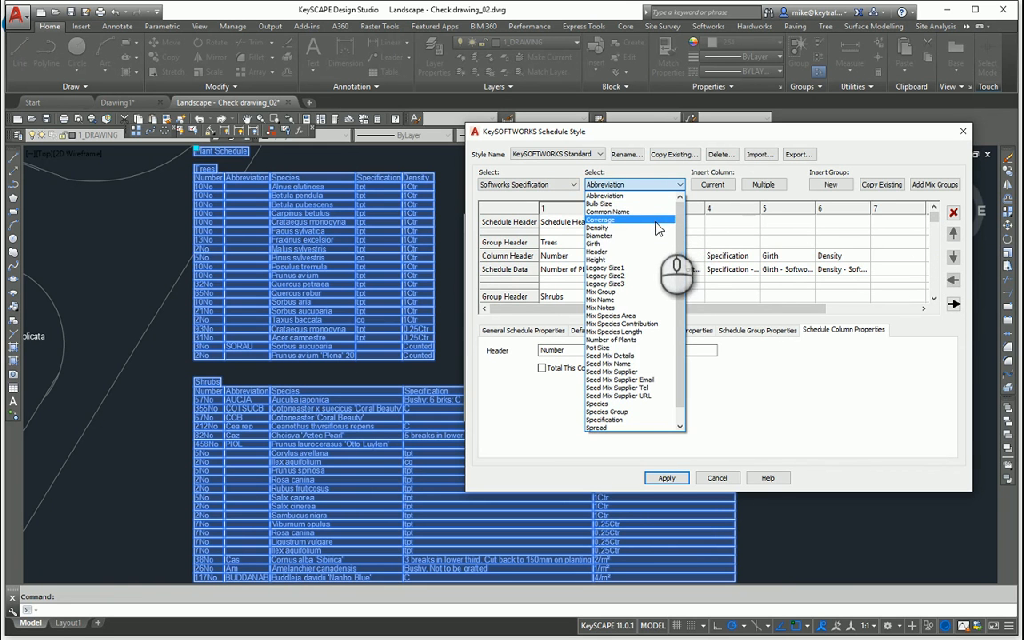
pyautogui.click(655, 259)
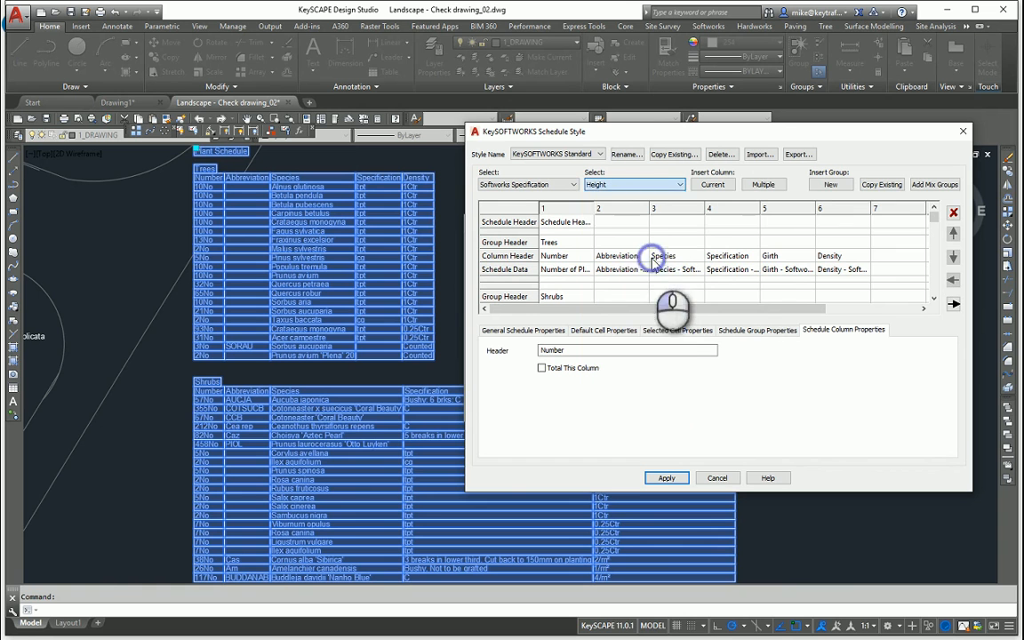
pyautogui.click(766, 185)
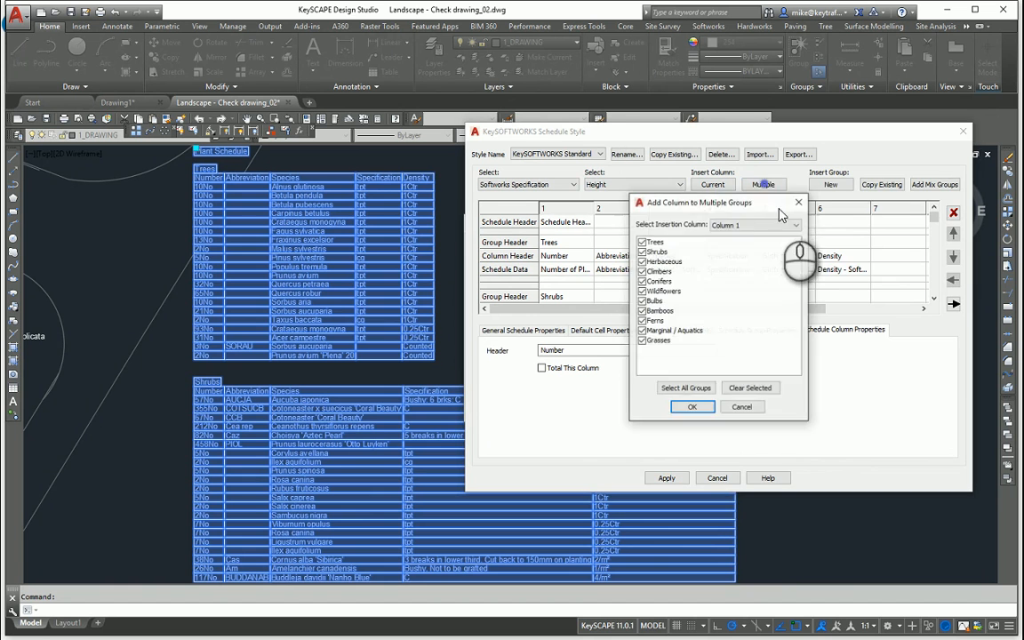
pyautogui.moveTo(736, 202); pyautogui.dragTo(877, 188)
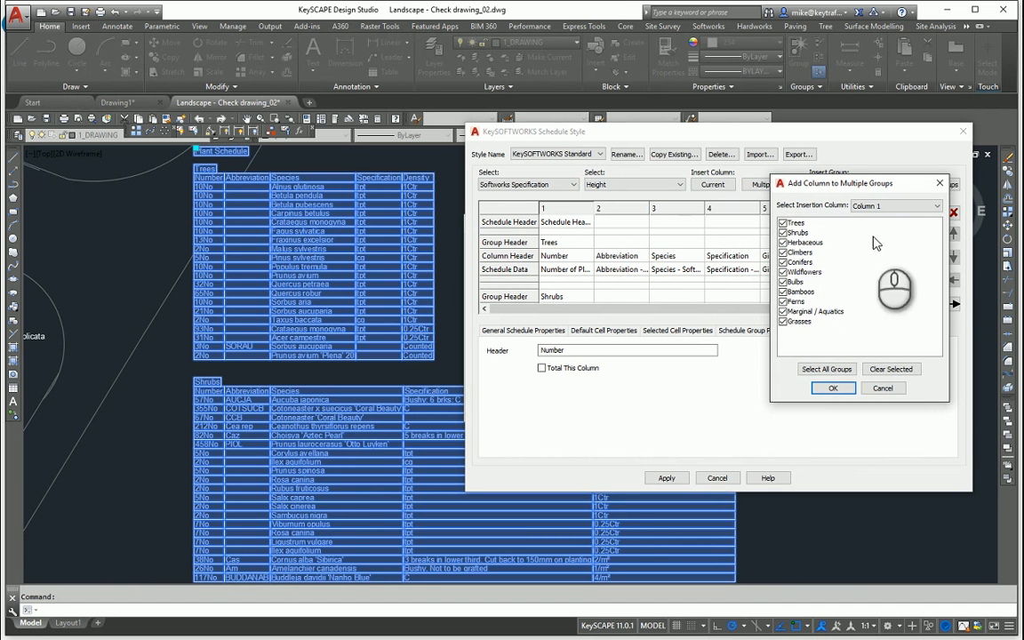
pyautogui.moveTo(889, 186); pyautogui.dragTo(950, 159)
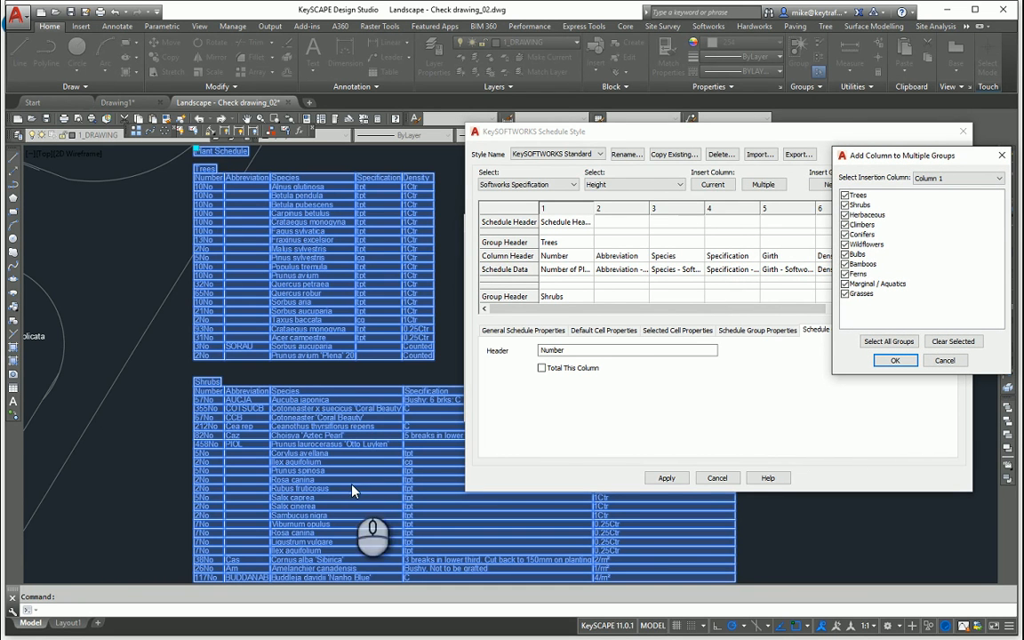
pyautogui.click(961, 179)
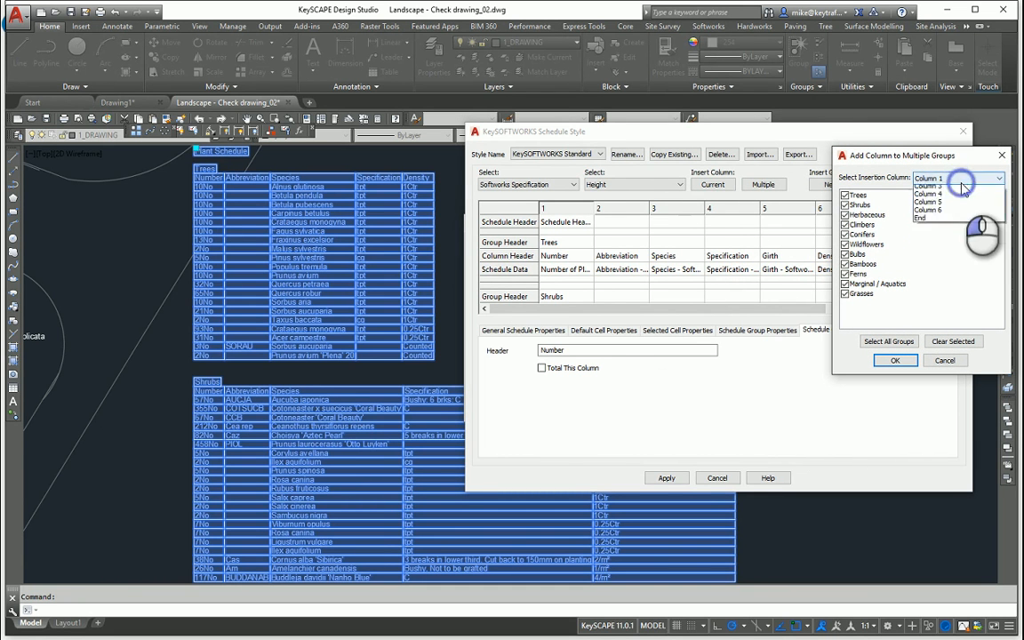
pyautogui.click(968, 217)
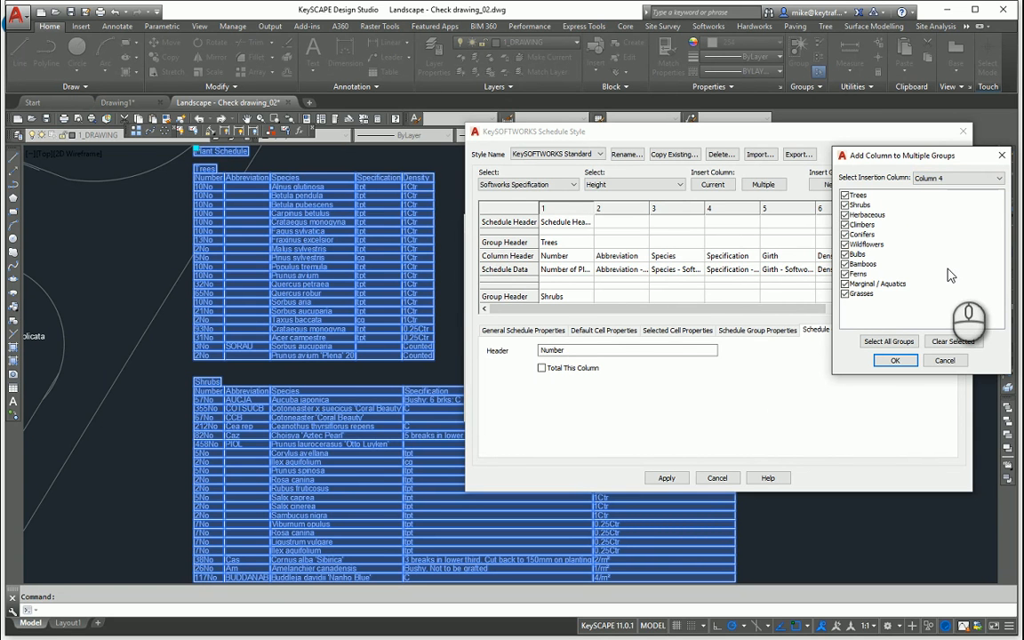
pyautogui.click(906, 363)
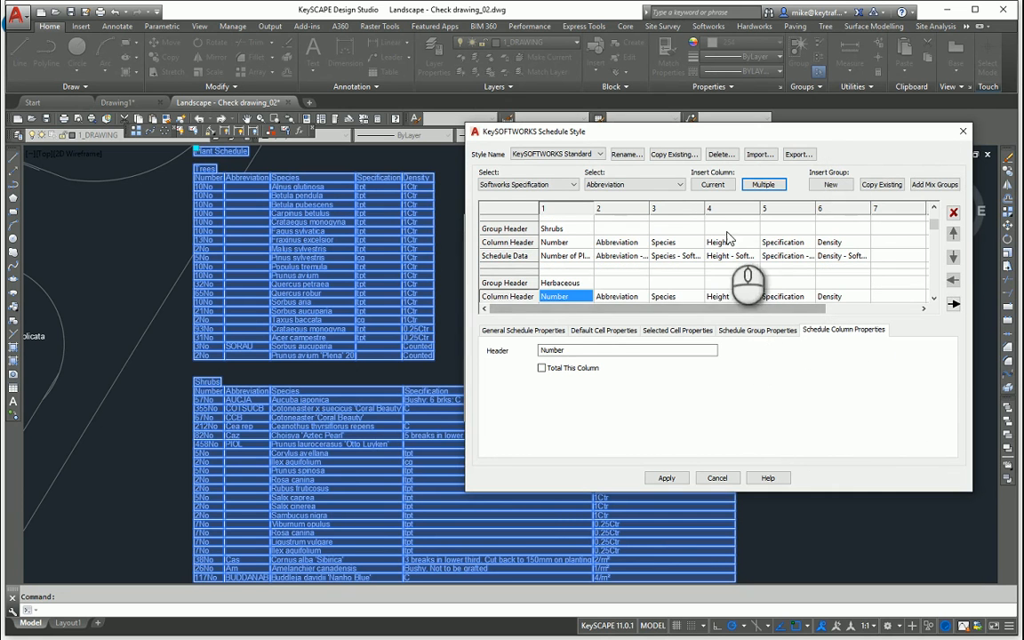
pyautogui.click(736, 245)
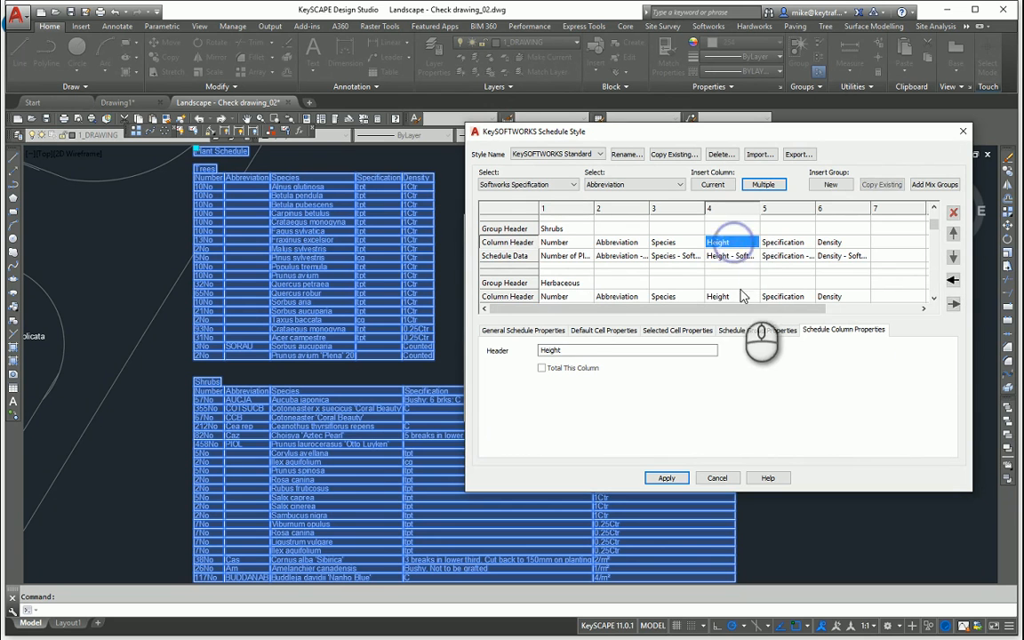
pyautogui.click(743, 298)
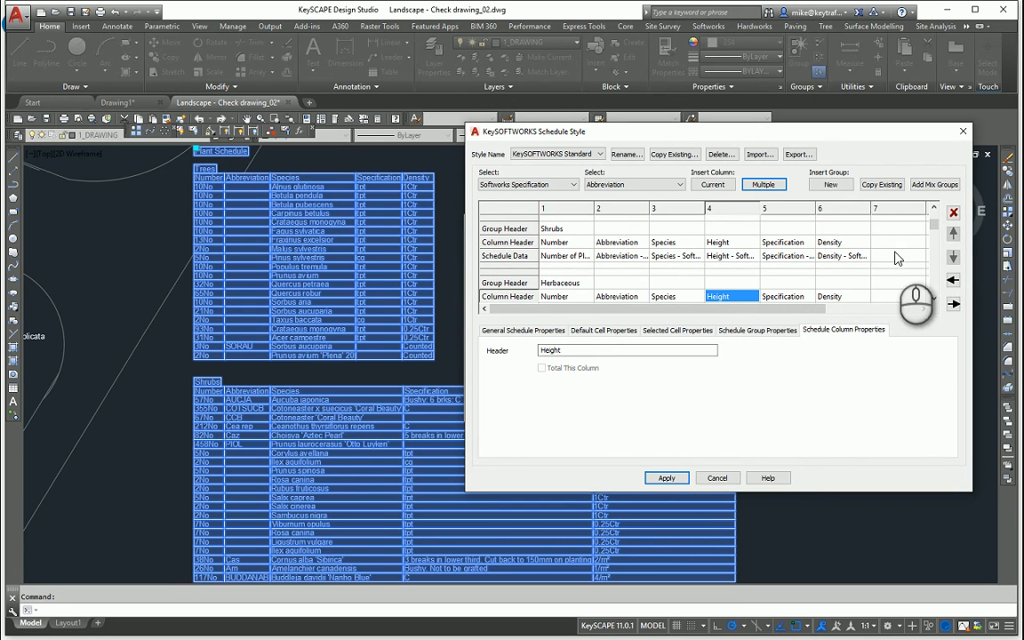
# Apply the KeySOFTWORKS Standard style changes and update the plant schedule in the drawing.
pyautogui.click(668, 478)
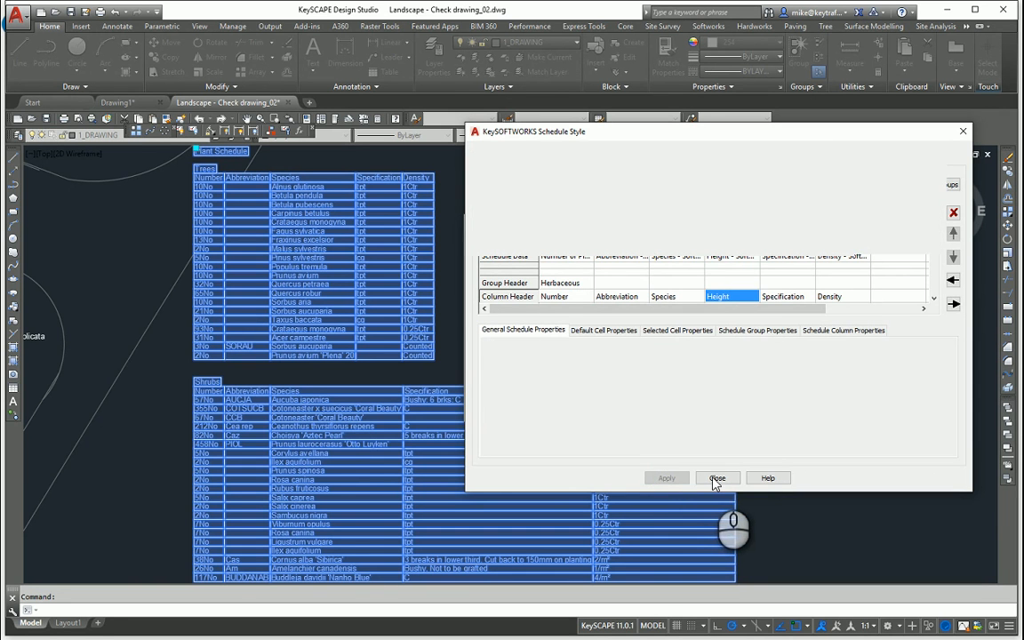
pyautogui.click(716, 479)
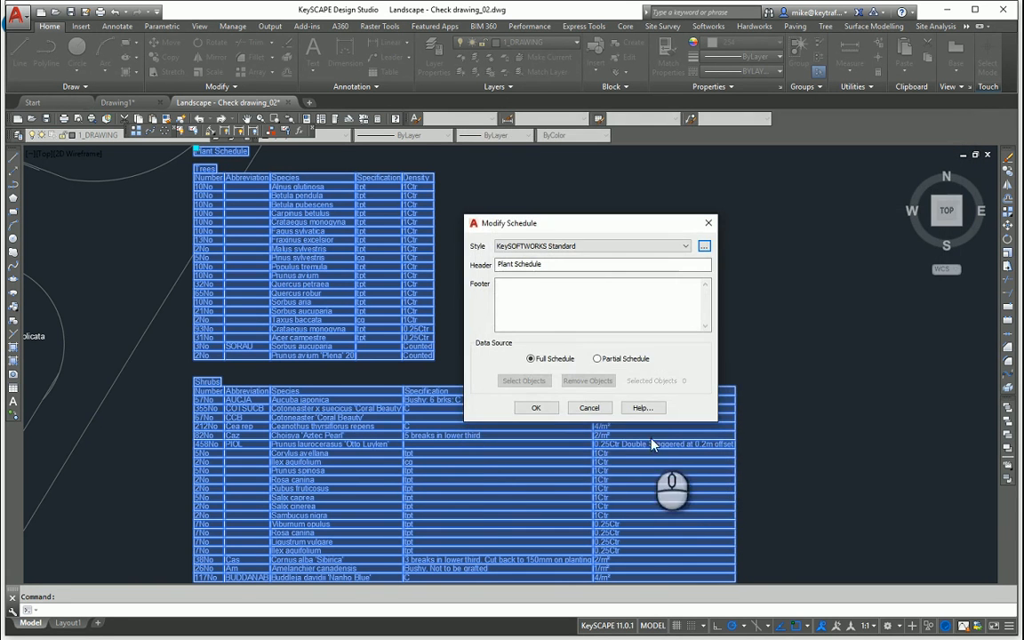
pyautogui.click(547, 407)
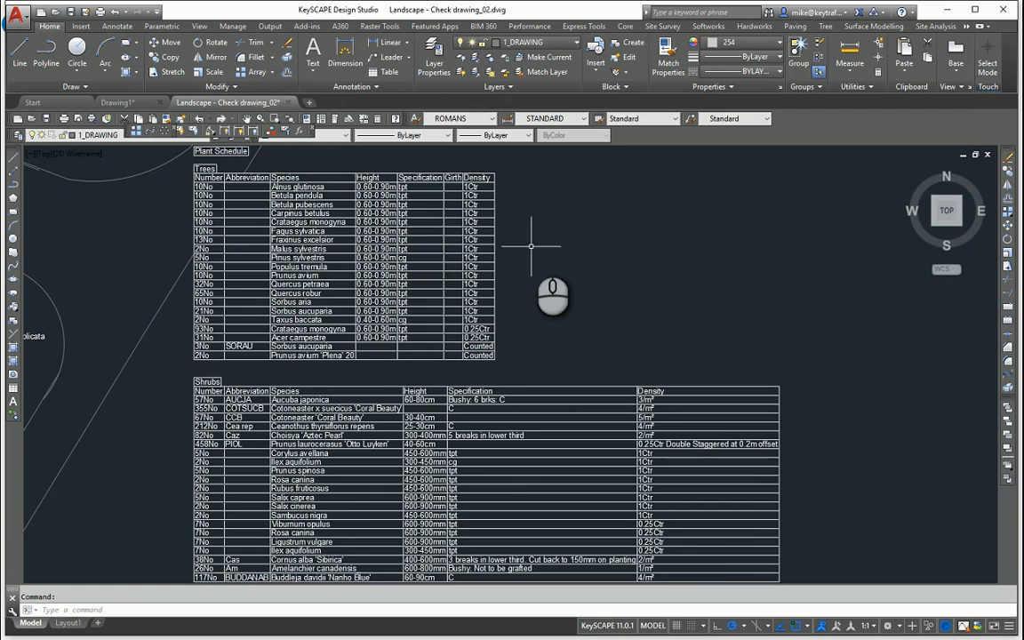
pyautogui.scroll(2, 531, 240)
pyautogui.scroll(-2, 498, 279)
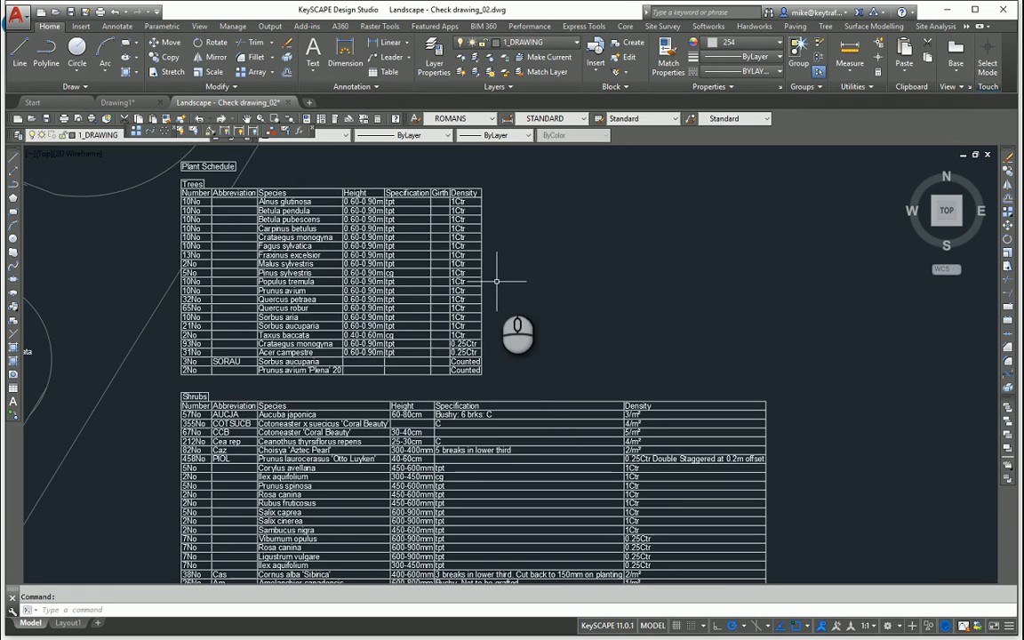
pyautogui.moveTo(506, 360)
pyautogui.mouseDown(button='middle')
pyautogui.moveTo(548, 277)
pyautogui.moveTo(515, 365)
pyautogui.mouseUp(button='middle')
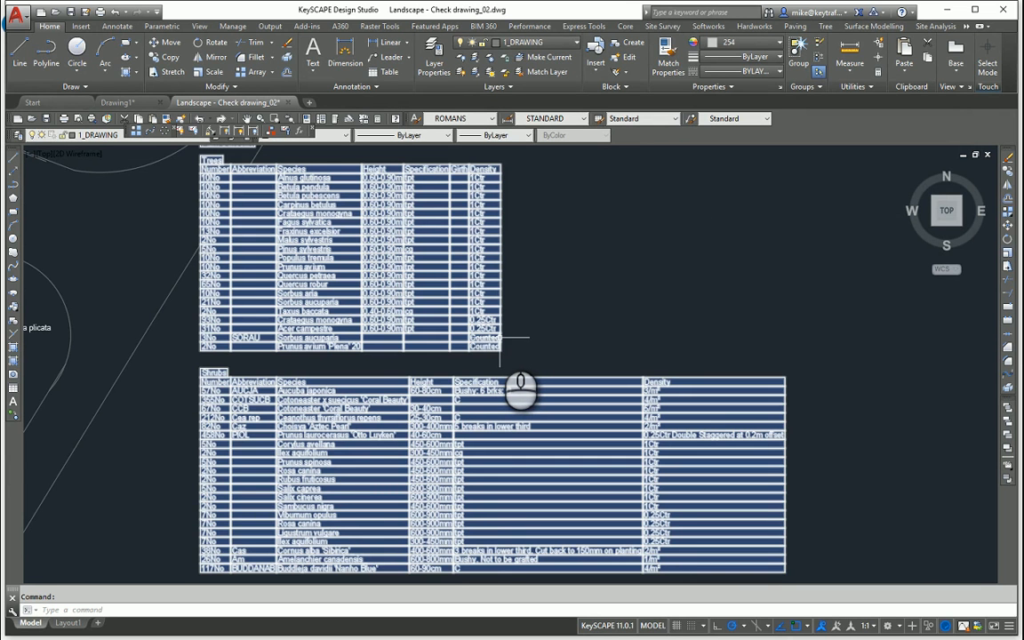
# Open the plant schedule's style settings and view the export options for the style without saving a file.
pyautogui.click(501, 337)
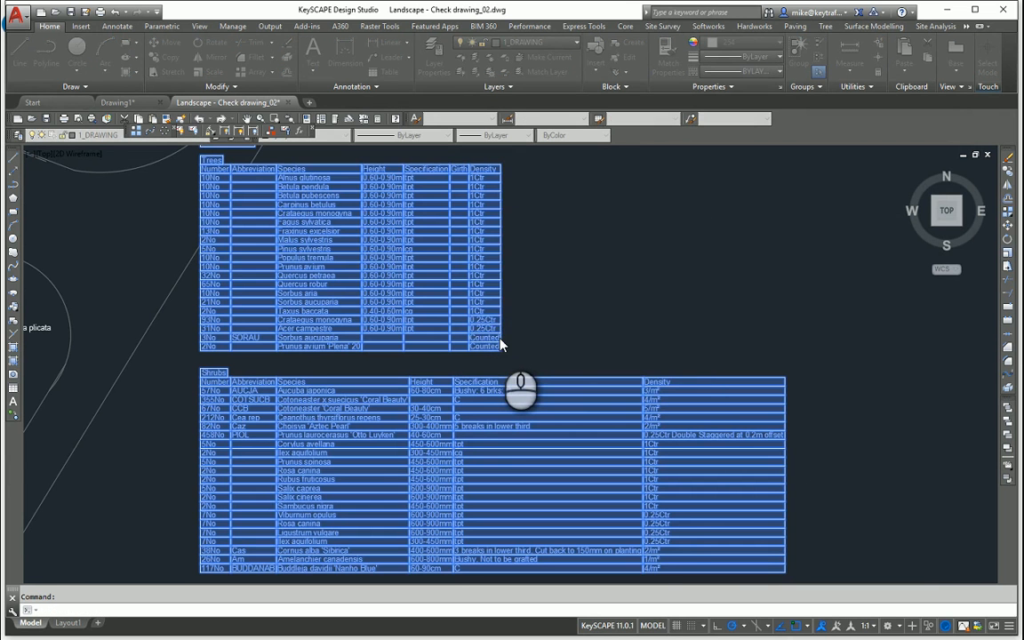
pyautogui.doubleClick(501, 342)
pyautogui.click(704, 247)
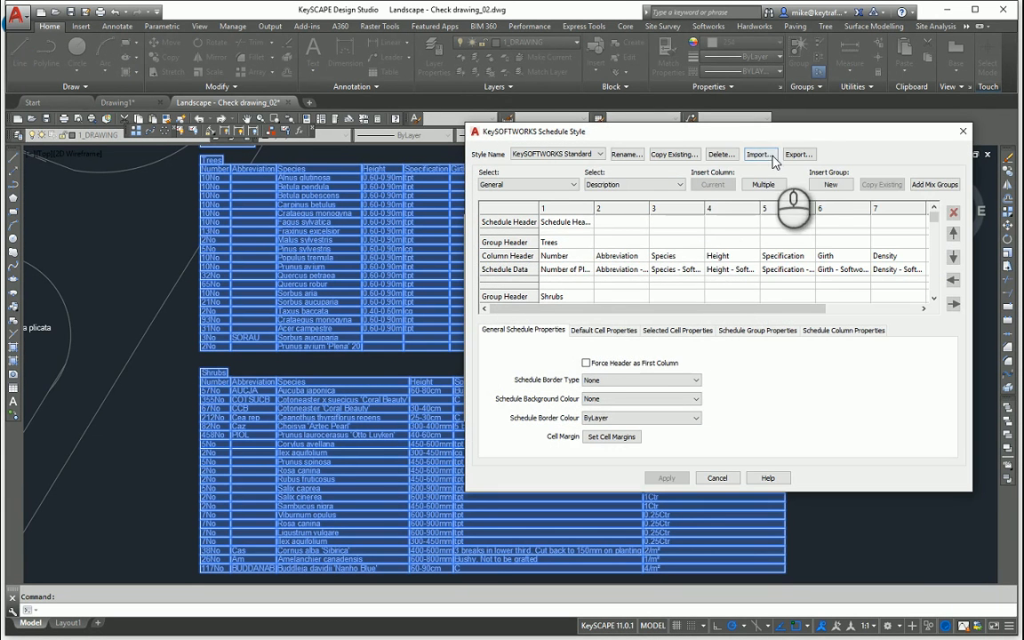
pyautogui.click(799, 155)
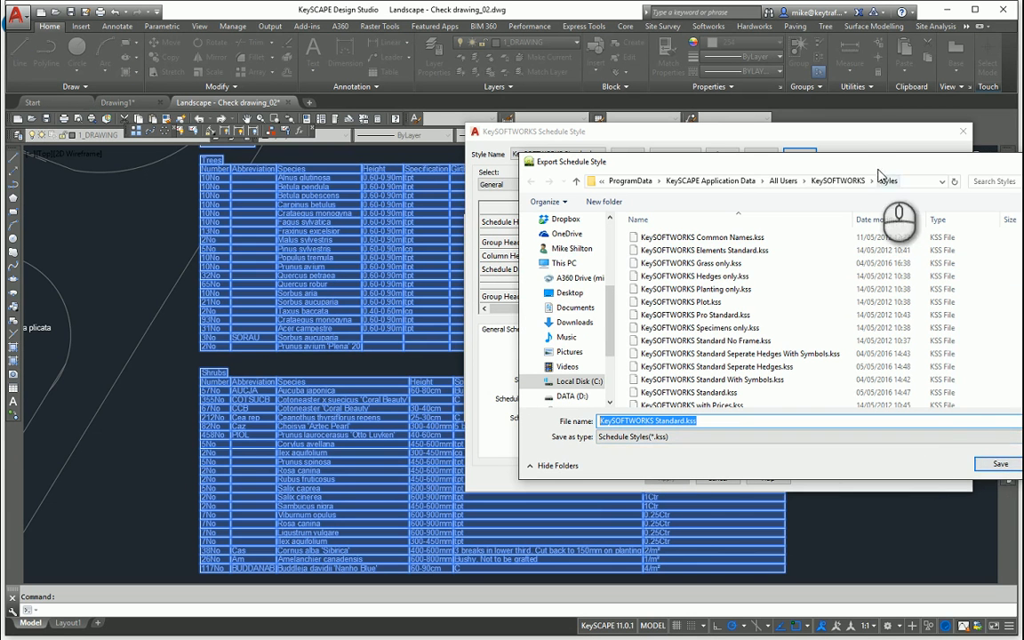
pyautogui.moveTo(876, 164); pyautogui.dragTo(687, 170)
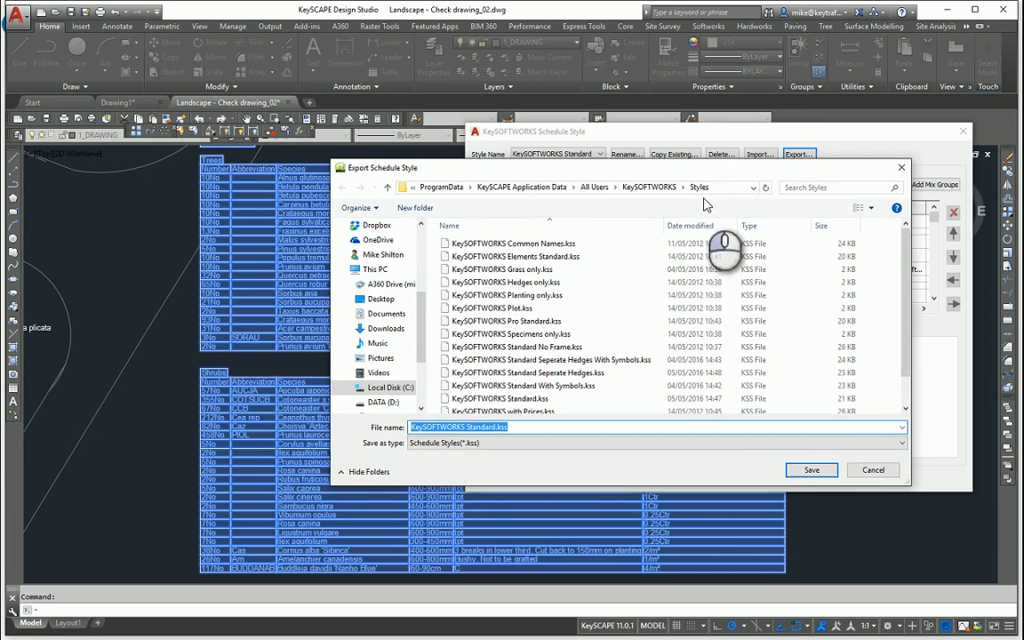
pyautogui.click(870, 471)
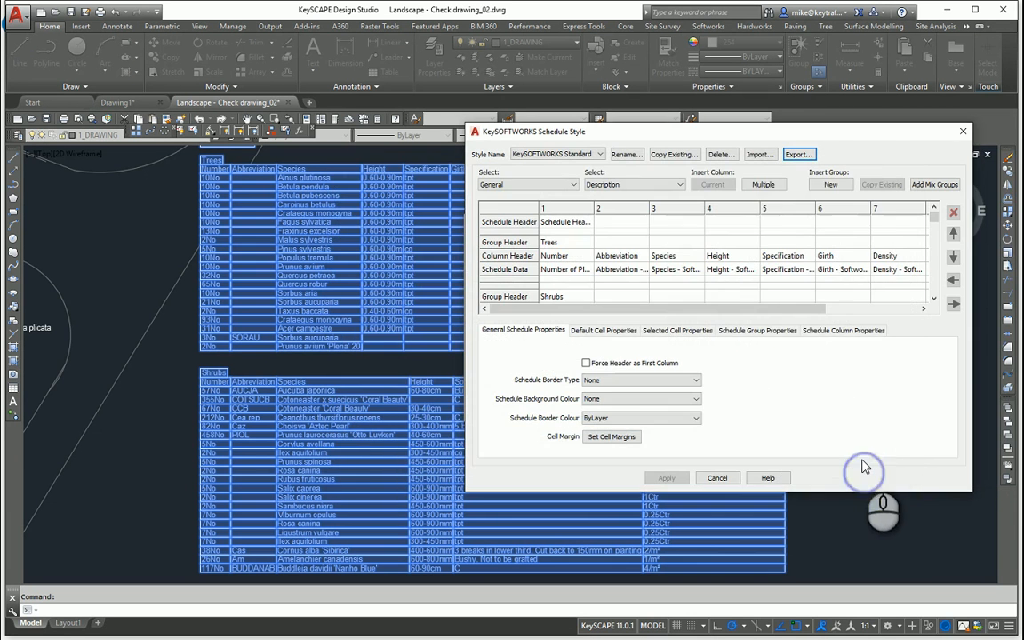
# View the schedule style files available for import without loading one, and close the schedule's settings.
pyautogui.click(760, 156)
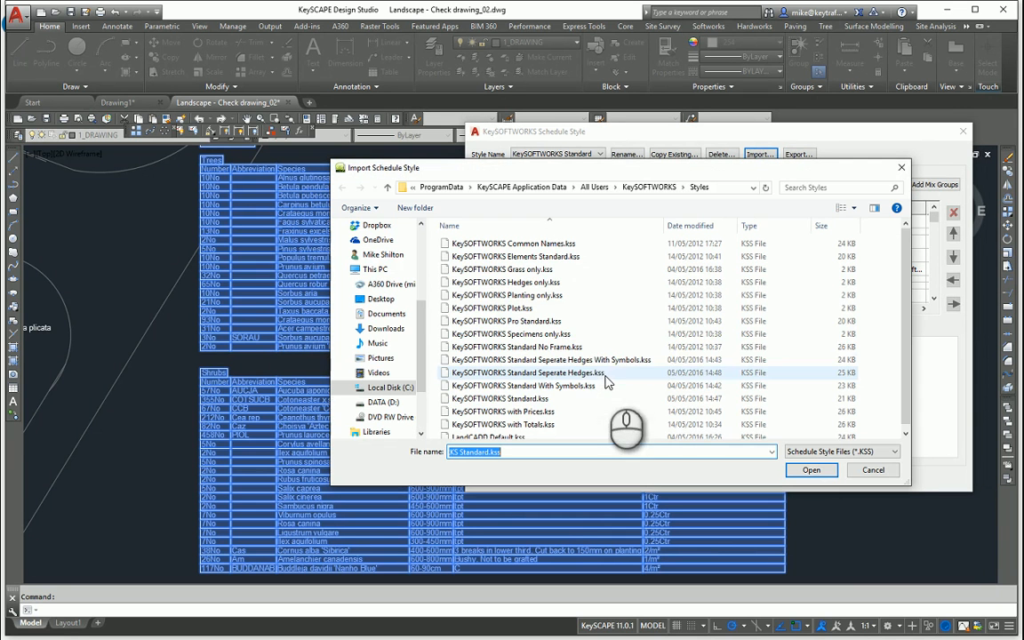
pyautogui.click(875, 471)
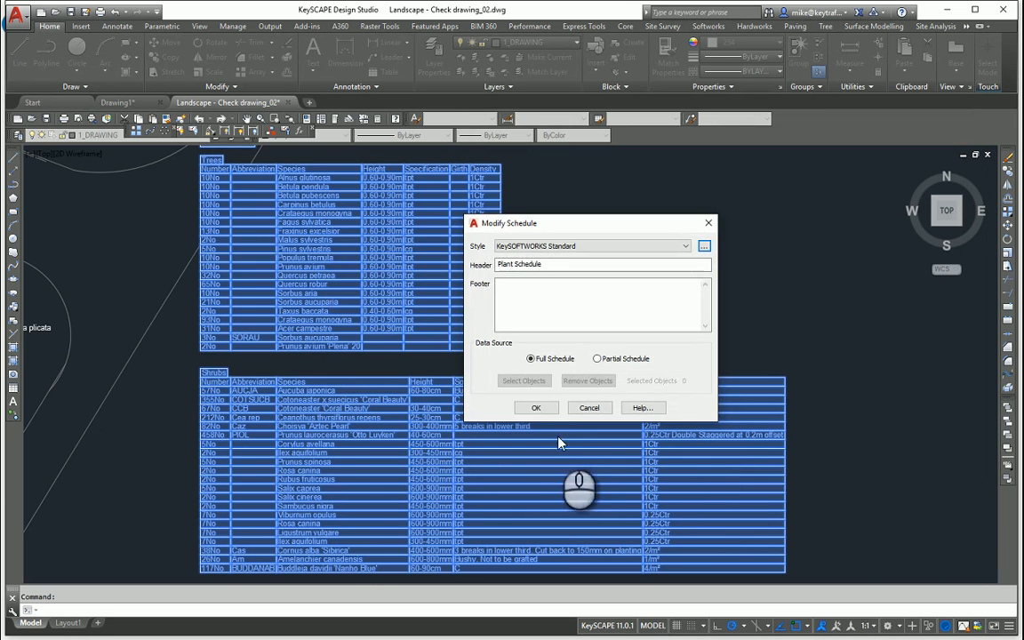
pyautogui.click(536, 407)
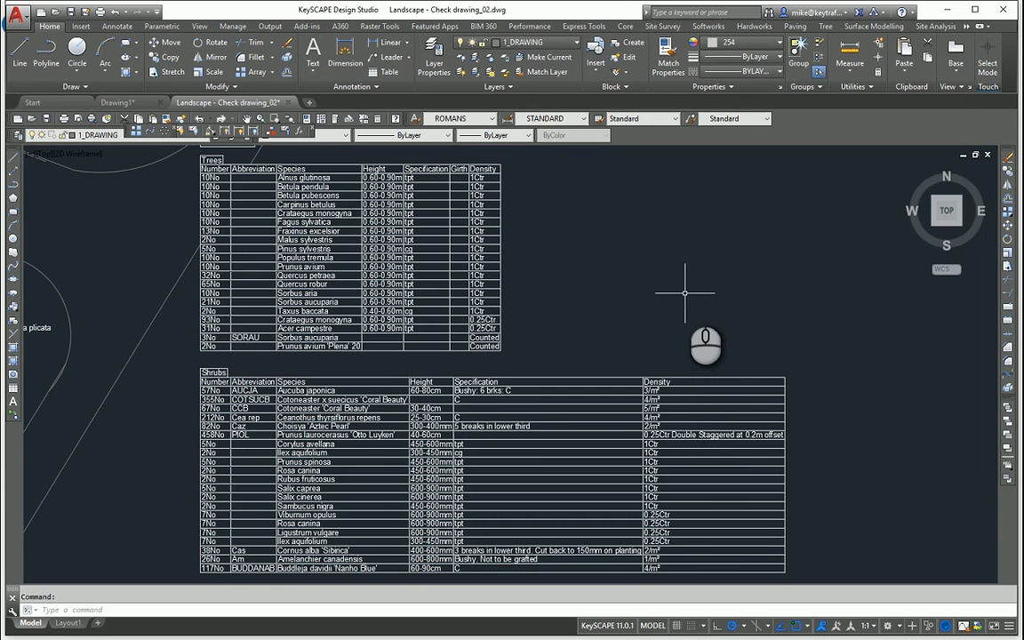